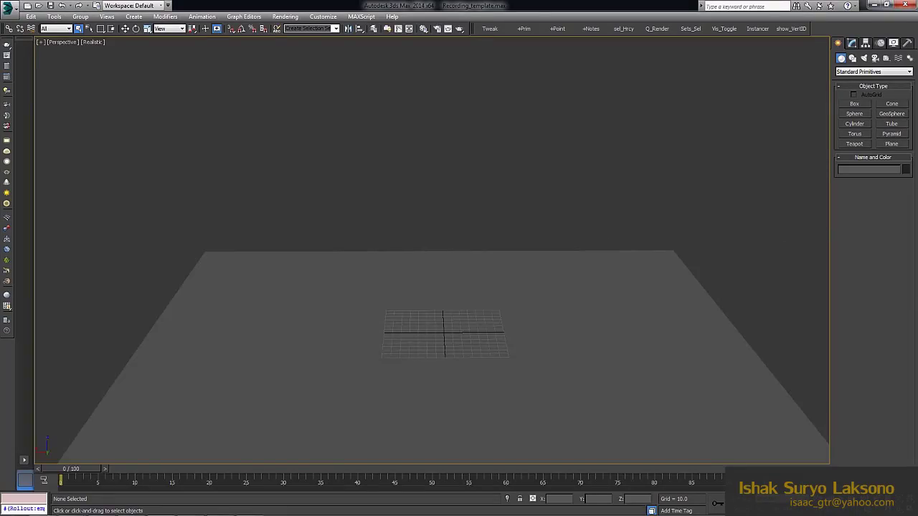
Create a single standard trunk and orbit to a closer, lower view of it
{"action": "left_click", "coordinate": [59, 226]}
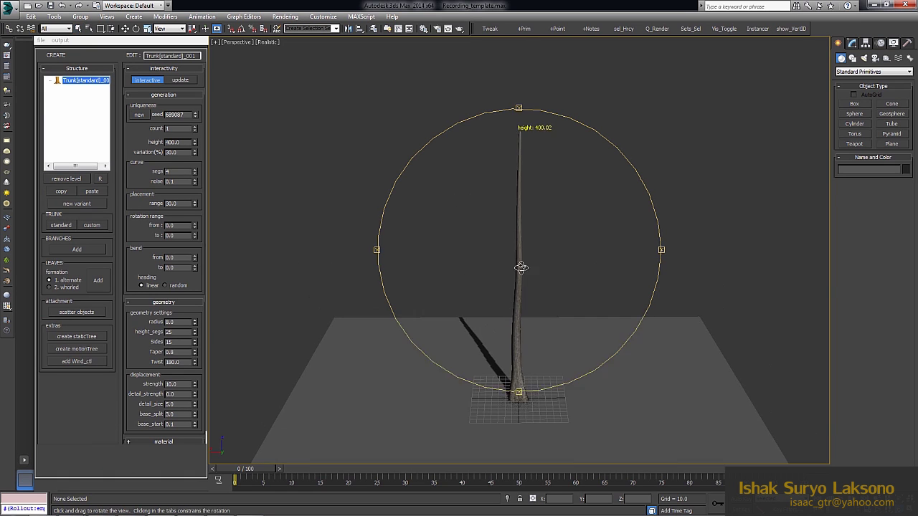
{"action": "mouse_move", "coordinate": [521, 266]}
{"action": "middle_mouse_down", "text": "alt"}
{"action": "mouse_move", "coordinate": [522, 245]}
{"action": "mouse_move", "coordinate": [456, 279]}
{"action": "middle_mouse_up", "text": "alt"}
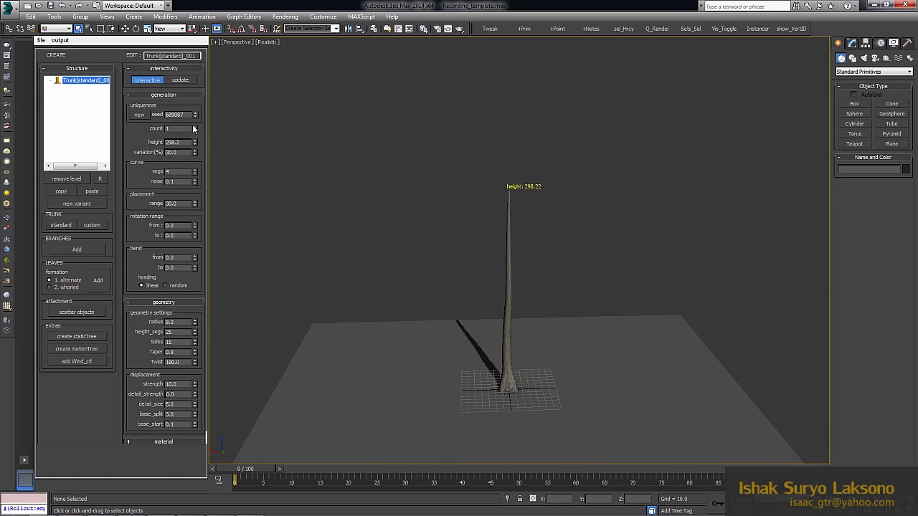
{"action": "left_click_drag", "start_coordinate": [194, 128], "coordinate": [193, 137]}
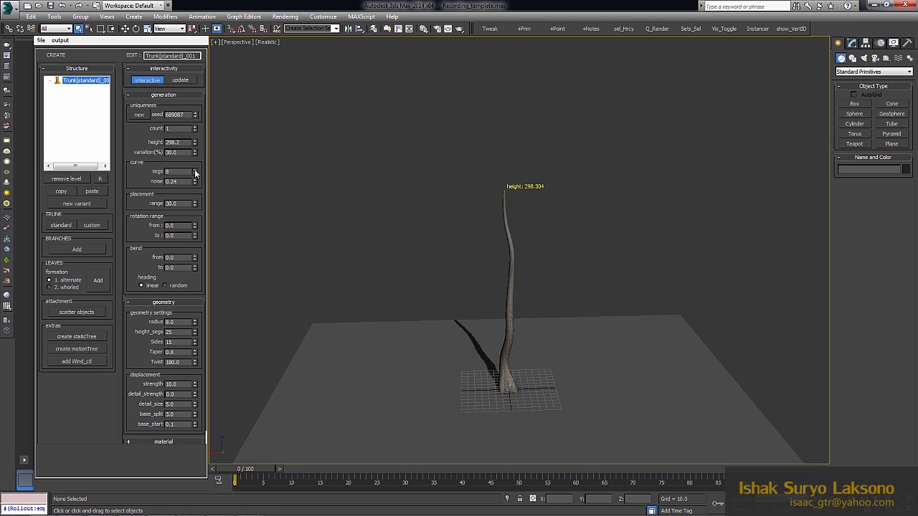
{"action": "mouse_move", "coordinate": [462, 215]}
{"action": "middle_mouse_down", "text": "alt"}
{"action": "mouse_move", "coordinate": [476, 210]}
{"action": "mouse_move", "coordinate": [515, 227]}
{"action": "mouse_move", "coordinate": [432, 254]}
{"action": "middle_mouse_up", "text": "alt"}
Thicken the trunk radius to 11.5 and spread the base split wider
{"action": "left_click_drag", "start_coordinate": [193, 325], "coordinate": [194, 308]}
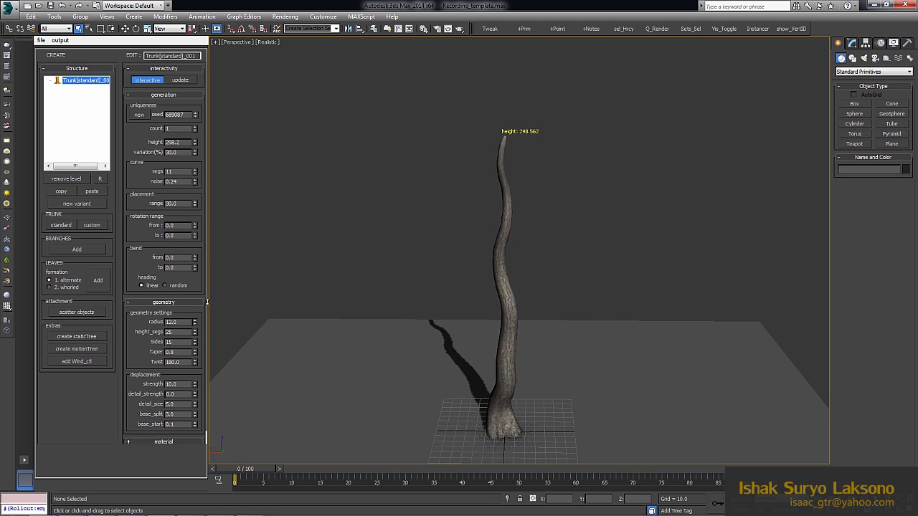
{"action": "middle_click_drag", "start_coordinate": [315, 301], "coordinate": [313, 288], "text": "alt"}
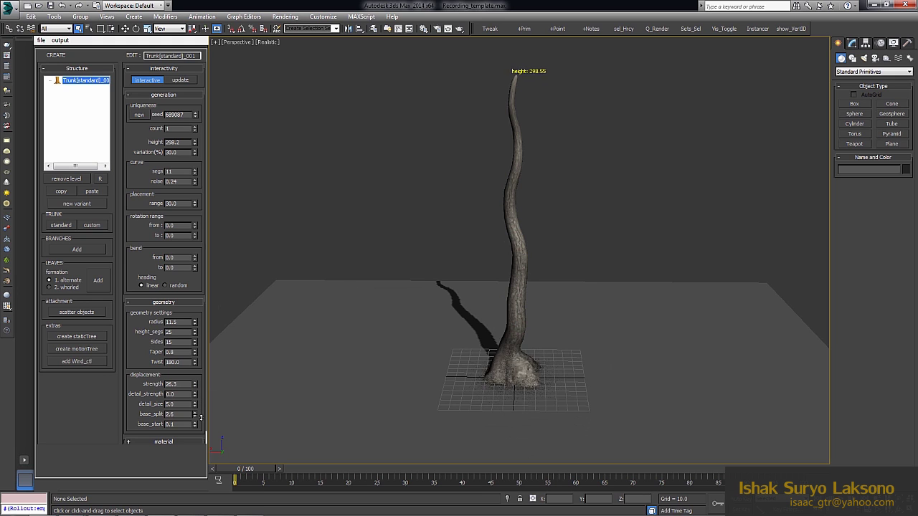
{"action": "key", "text": "F4"}
{"action": "left_click_drag", "start_coordinate": [202, 415], "coordinate": [207, 402]}
{"action": "middle_click_drag", "start_coordinate": [460, 366], "coordinate": [473, 337], "text": "alt"}
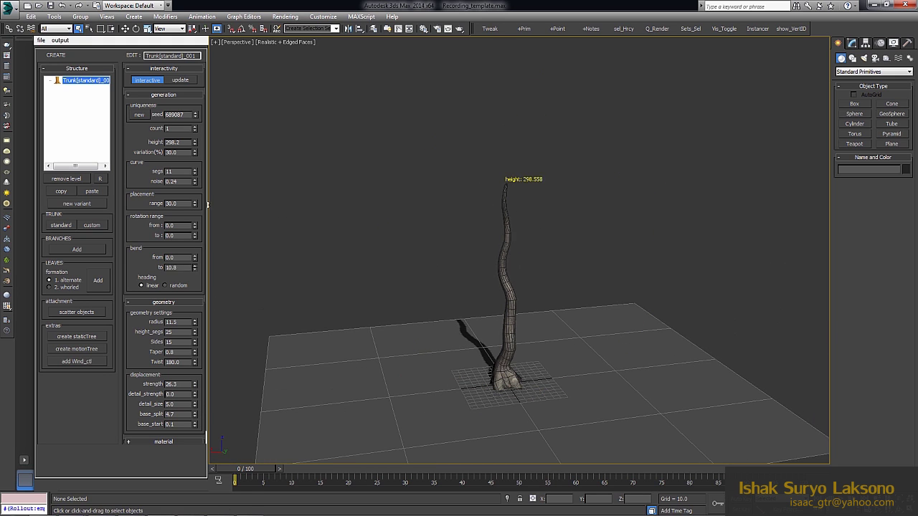
Reset the trunk bend start to zero and add a first branch level
{"action": "left_click_drag", "start_coordinate": [195, 263], "coordinate": [209, 203]}
{"action": "mouse_move", "coordinate": [265, 397]}
{"action": "left_mouse_down"}
{"action": "mouse_move", "coordinate": [446, 328]}
{"action": "mouse_move", "coordinate": [294, 85]}
{"action": "left_mouse_up"}
{"action": "right_click", "coordinate": [195, 255]}
{"action": "mouse_move", "coordinate": [430, 239]}
{"action": "middle_mouse_down", "text": "alt"}
{"action": "mouse_move", "coordinate": [445, 252]}
{"action": "mouse_move", "coordinate": [593, 241]}
{"action": "mouse_move", "coordinate": [512, 240]}
{"action": "middle_mouse_up", "text": "alt"}
{"action": "key", "text": "F4"}
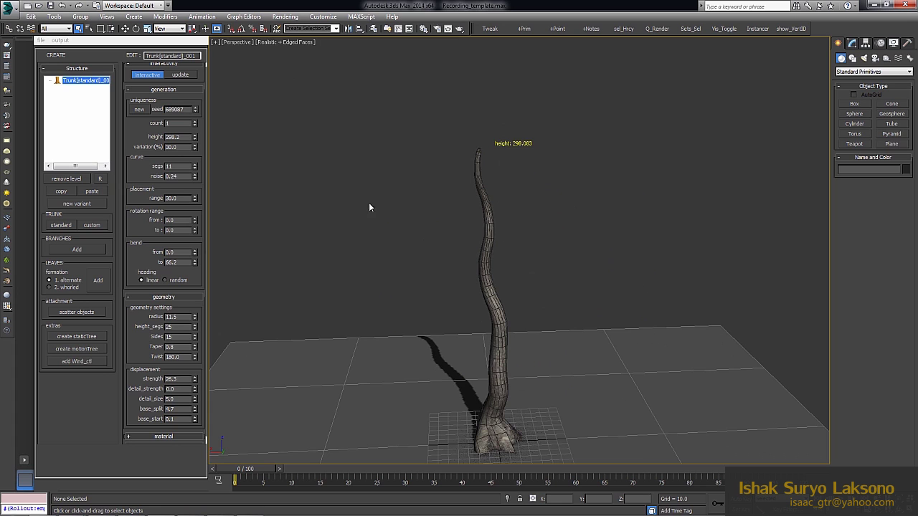
{"action": "key", "text": "F4"}
{"action": "left_click", "coordinate": [69, 247]}
Raise the branch count to 21 and move branch insertion near the trunk base
{"action": "mouse_move", "coordinate": [528, 287]}
{"action": "middle_mouse_down", "text": "alt"}
{"action": "mouse_move", "coordinate": [432, 279]}
{"action": "mouse_move", "coordinate": [527, 272]}
{"action": "middle_mouse_up", "text": "alt"}
{"action": "left_click_drag", "start_coordinate": [194, 183], "coordinate": [194, 143]}
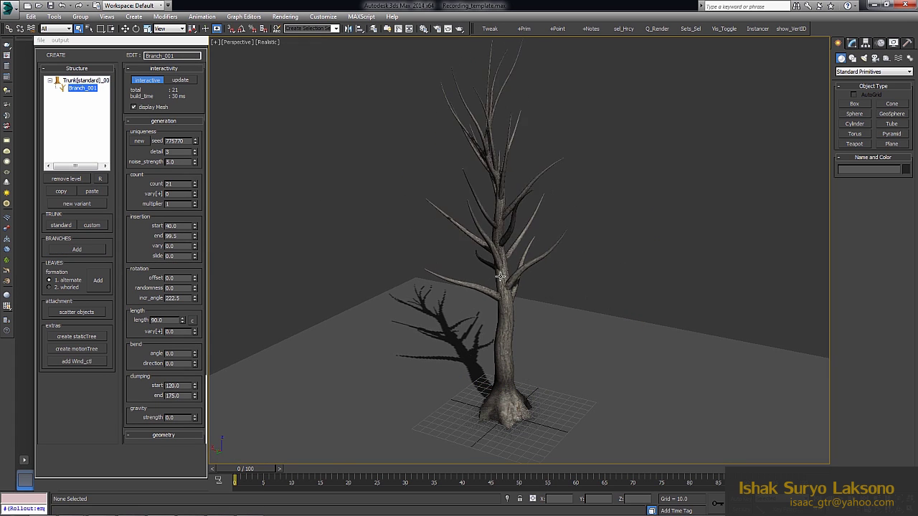
{"action": "middle_click_drag", "start_coordinate": [502, 272], "coordinate": [555, 266], "text": "alt"}
{"action": "left_click_drag", "start_coordinate": [195, 227], "coordinate": [195, 273]}
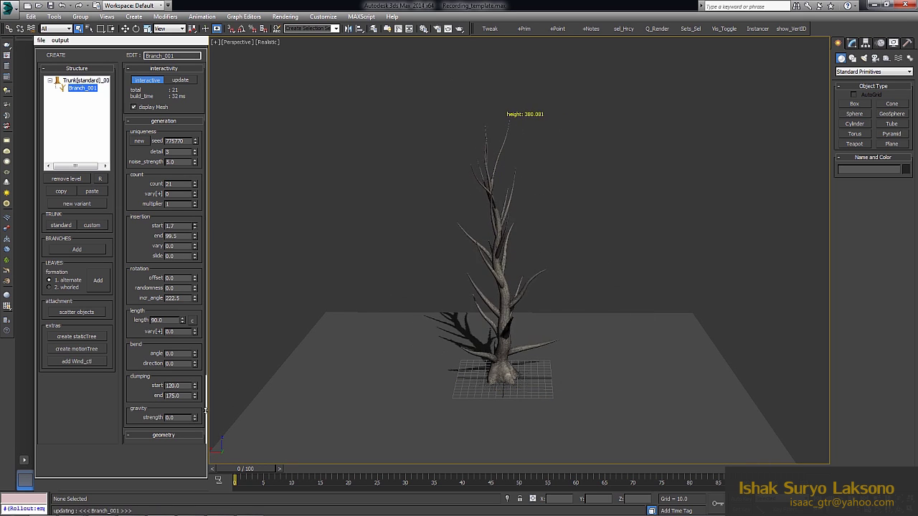
{"action": "scroll", "coordinate": [406, 362], "scroll_direction": "up", "scroll_amount": 2}
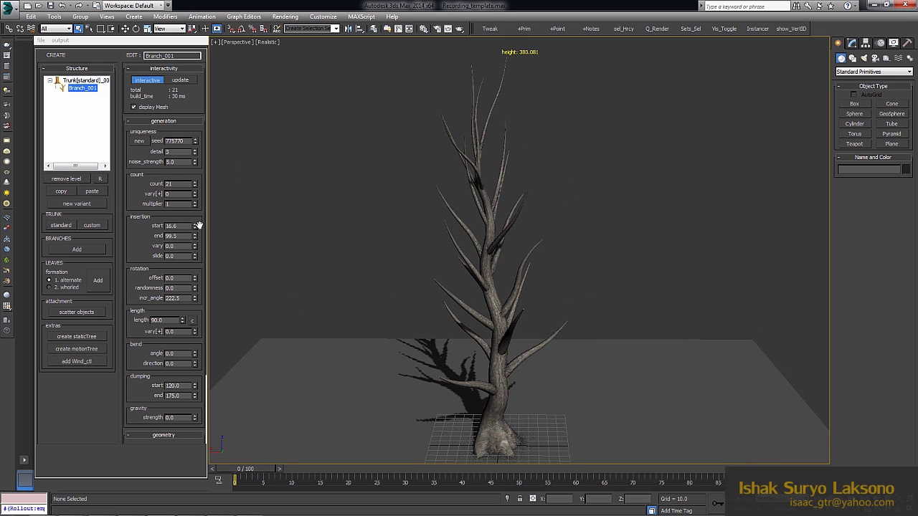
{"action": "left_click_drag", "start_coordinate": [194, 227], "coordinate": [194, 272]}
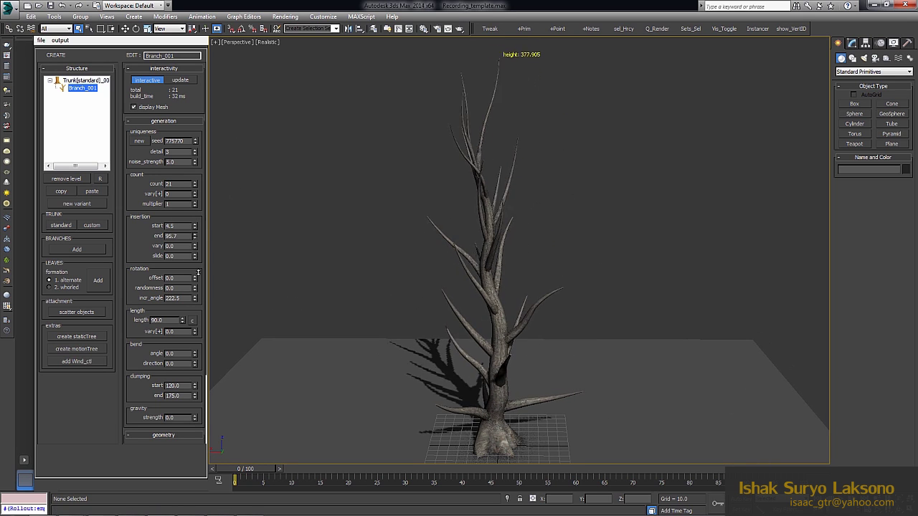
{"action": "mouse_move", "coordinate": [195, 236]}
{"action": "left_mouse_down"}
{"action": "mouse_move", "coordinate": [189, 508]}
{"action": "mouse_move", "coordinate": [211, 301]}
{"action": "left_mouse_up"}
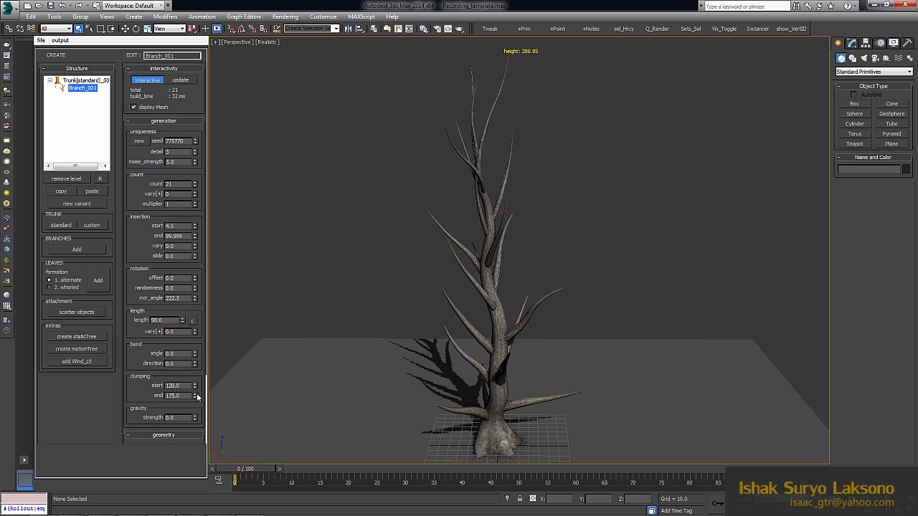
Lower branch dumping end to 153.4, bend branches 4.8 and set slide to zero
{"action": "left_click_drag", "start_coordinate": [194, 396], "coordinate": [193, 431]}
{"action": "left_click", "coordinate": [192, 434]}
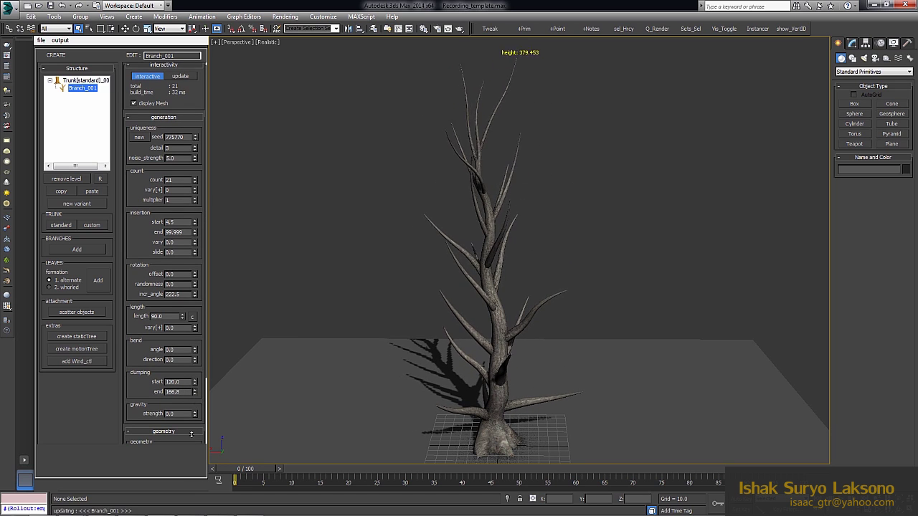
{"action": "left_click_drag", "start_coordinate": [194, 394], "coordinate": [194, 430]}
{"action": "mouse_move", "coordinate": [194, 349]}
{"action": "left_mouse_down"}
{"action": "mouse_move", "coordinate": [196, 224]}
{"action": "mouse_move", "coordinate": [195, 251]}
{"action": "left_mouse_up"}
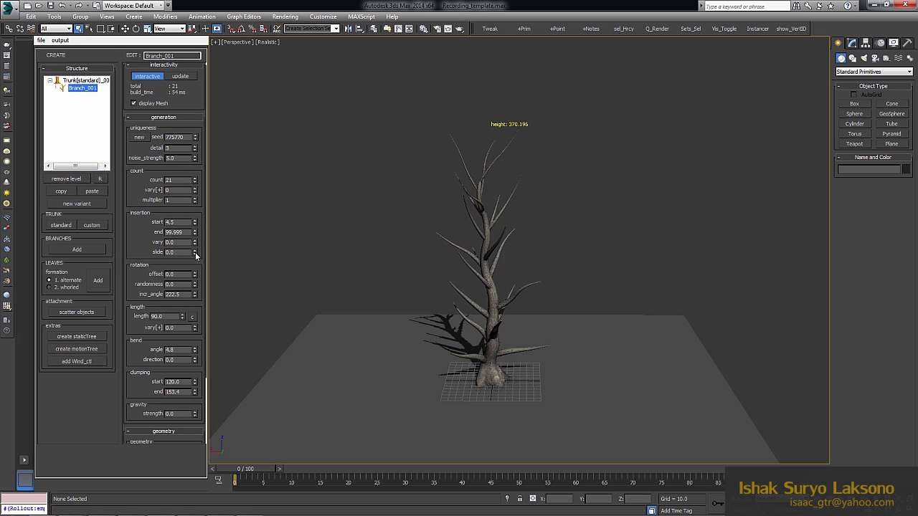
{"action": "mouse_move", "coordinate": [502, 258]}
{"action": "middle_mouse_down", "text": "alt"}
{"action": "mouse_move", "coordinate": [488, 255]}
{"action": "mouse_move", "coordinate": [206, 407]}
{"action": "middle_mouse_up", "text": "alt"}
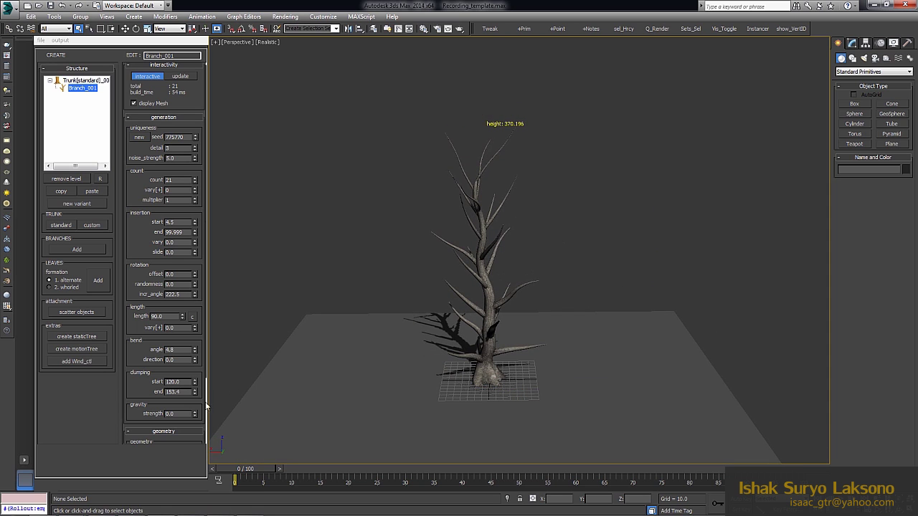
Try gravity and insertion changes, then spread branches up the trunk with gravity reset to zero
{"action": "mouse_move", "coordinate": [197, 415]}
{"action": "left_mouse_down"}
{"action": "mouse_move", "coordinate": [230, 220]}
{"action": "mouse_move", "coordinate": [254, 459]}
{"action": "left_mouse_up"}
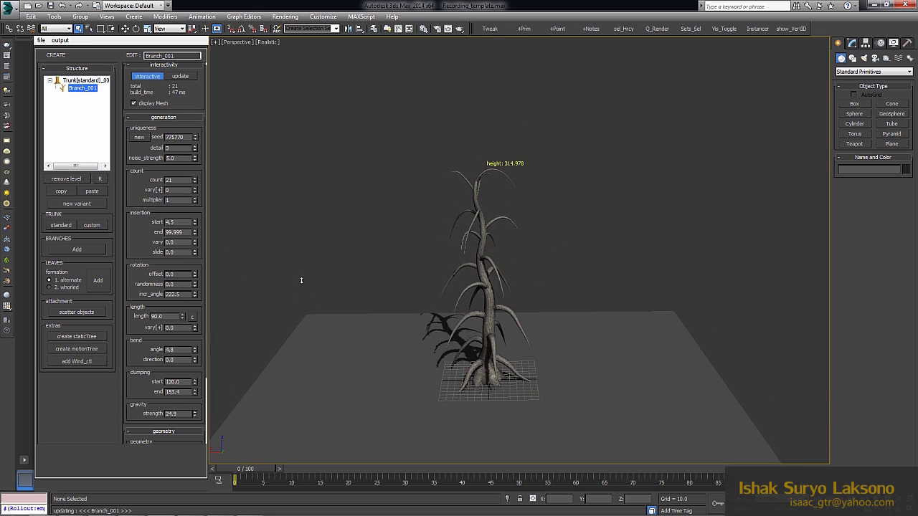
{"action": "left_click_drag", "start_coordinate": [302, 280], "coordinate": [301, 265]}
{"action": "middle_click_drag", "start_coordinate": [301, 266], "coordinate": [425, 288], "text": "alt"}
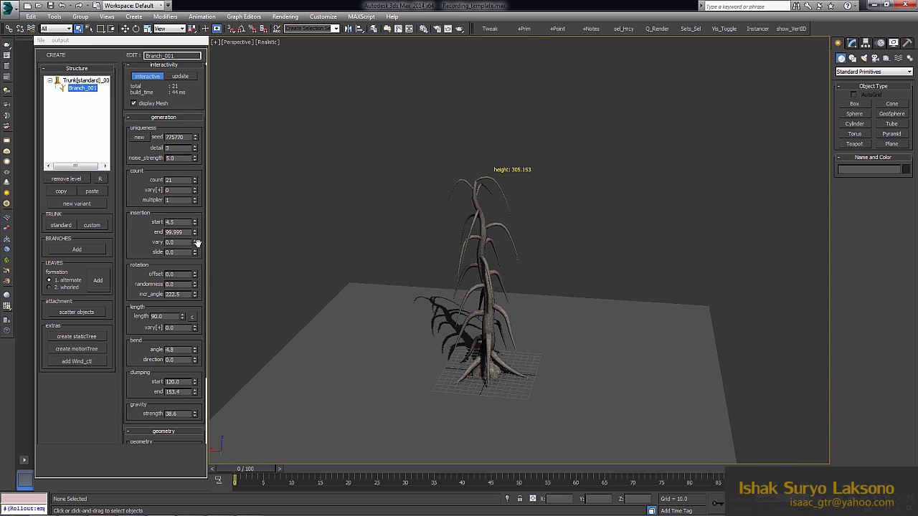
{"action": "left_click_drag", "start_coordinate": [195, 233], "coordinate": [197, 296]}
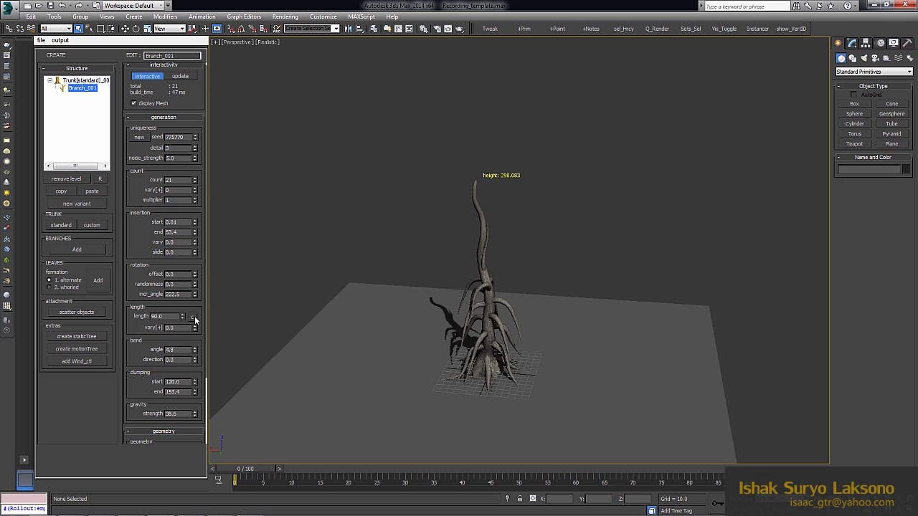
{"action": "left_click_drag", "start_coordinate": [200, 213], "coordinate": [212, 109]}
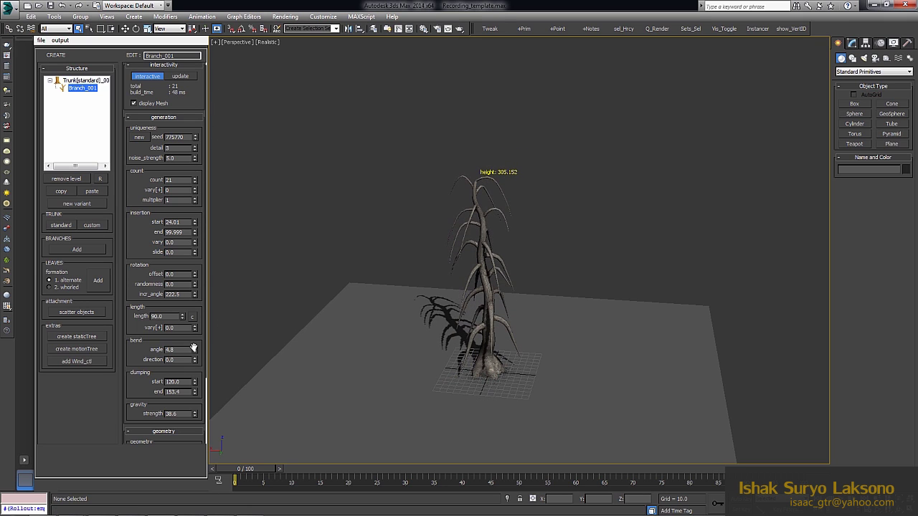
{"action": "right_click", "coordinate": [194, 415]}
Adjust branch thickness, reduce the branch count and set branch detail to 4
{"action": "middle_click_drag", "start_coordinate": [529, 280], "coordinate": [506, 275], "text": "alt"}
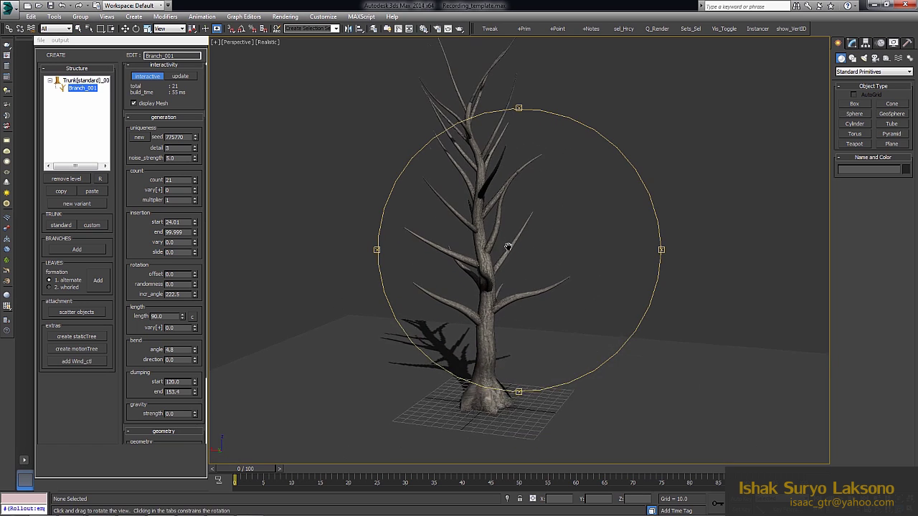
{"action": "scroll", "coordinate": [194, 323], "scroll_direction": "down", "scroll_amount": 3}
{"action": "left_click_drag", "start_coordinate": [194, 375], "coordinate": [199, 372]}
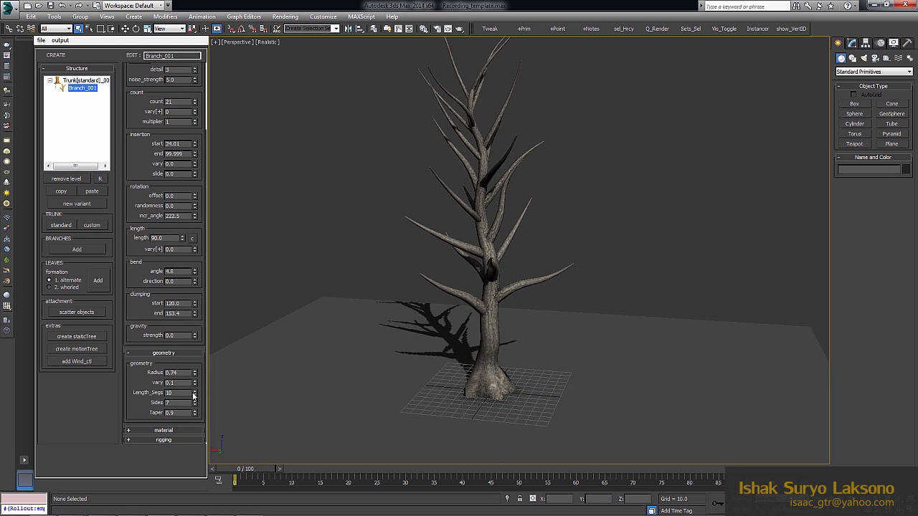
{"action": "scroll", "coordinate": [198, 171], "scroll_direction": "up", "scroll_amount": 3}
{"action": "left_click_drag", "start_coordinate": [194, 149], "coordinate": [194, 141]}
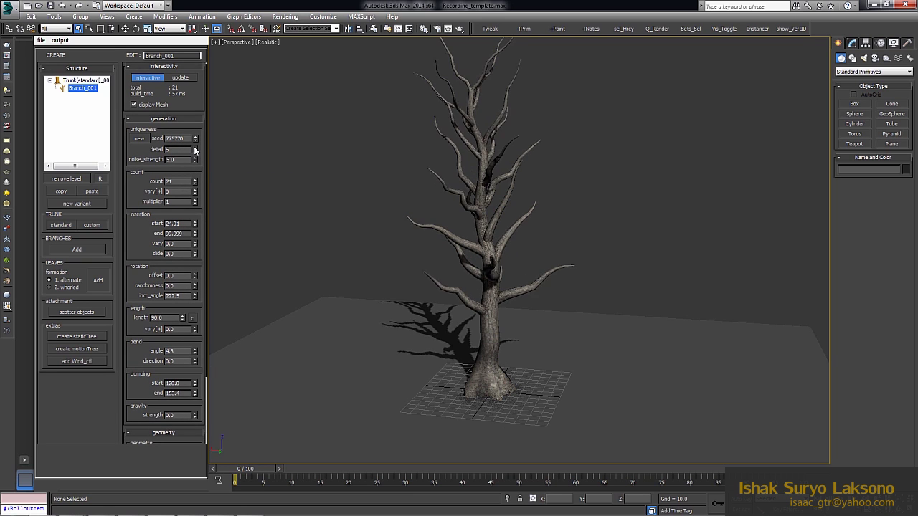
{"action": "mouse_move", "coordinate": [404, 279]}
{"action": "middle_mouse_down", "text": "alt"}
{"action": "mouse_move", "coordinate": [360, 258]}
{"action": "mouse_move", "coordinate": [482, 260]}
{"action": "middle_mouse_up", "text": "alt"}
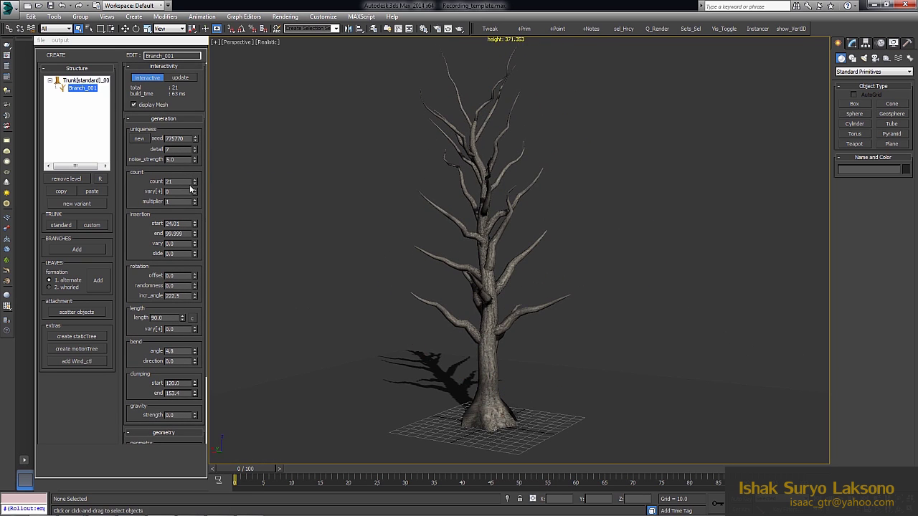
{"action": "left_click_drag", "start_coordinate": [194, 183], "coordinate": [193, 162]}
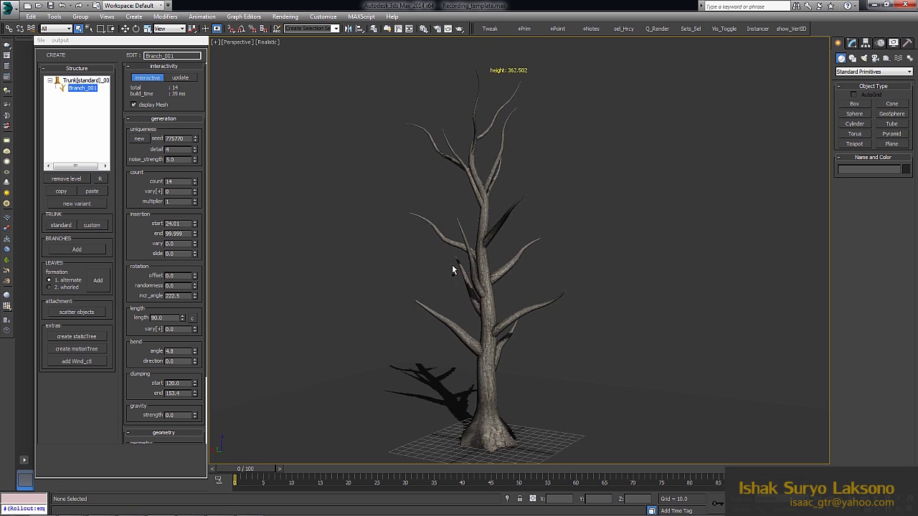
{"action": "mouse_move", "coordinate": [455, 266]}
{"action": "middle_mouse_down", "text": "alt"}
{"action": "mouse_move", "coordinate": [517, 253]}
{"action": "mouse_move", "coordinate": [441, 283]}
{"action": "mouse_move", "coordinate": [540, 278]}
{"action": "middle_mouse_up", "text": "alt"}
Add a second branch level with twig radius 1.0 and more downward gravity
{"action": "left_click", "coordinate": [76, 249]}
{"action": "scroll", "coordinate": [514, 274], "scroll_direction": "up", "scroll_amount": 3}
{"action": "key", "text": "F4"}
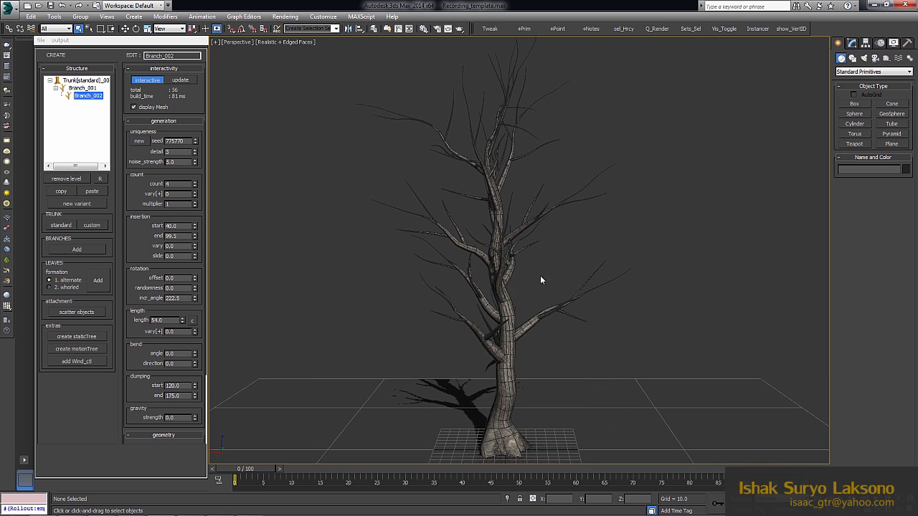
{"action": "left_click", "coordinate": [164, 435]}
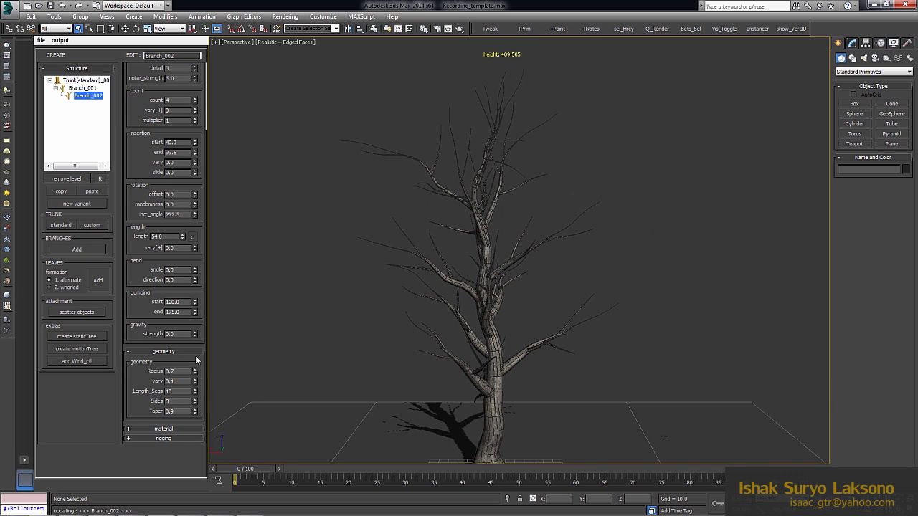
{"action": "mouse_move", "coordinate": [194, 371]}
{"action": "left_mouse_down"}
{"action": "mouse_move", "coordinate": [197, 343]}
{"action": "mouse_move", "coordinate": [198, 359]}
{"action": "left_mouse_up"}
{"action": "scroll", "coordinate": [430, 258], "scroll_direction": "up", "scroll_amount": 10}
{"action": "scroll", "coordinate": [308, 302], "scroll_direction": "down", "scroll_amount": 10}
{"action": "mouse_move", "coordinate": [459, 272]}
{"action": "middle_mouse_down", "text": "alt"}
{"action": "mouse_move", "coordinate": [496, 239]}
{"action": "mouse_move", "coordinate": [194, 155]}
{"action": "middle_mouse_up", "text": "alt"}
Randomize the Branch_002 count by 5 and lower its damping end to 137
{"action": "left_click_drag", "start_coordinate": [159, 100], "coordinate": [159, 157]}
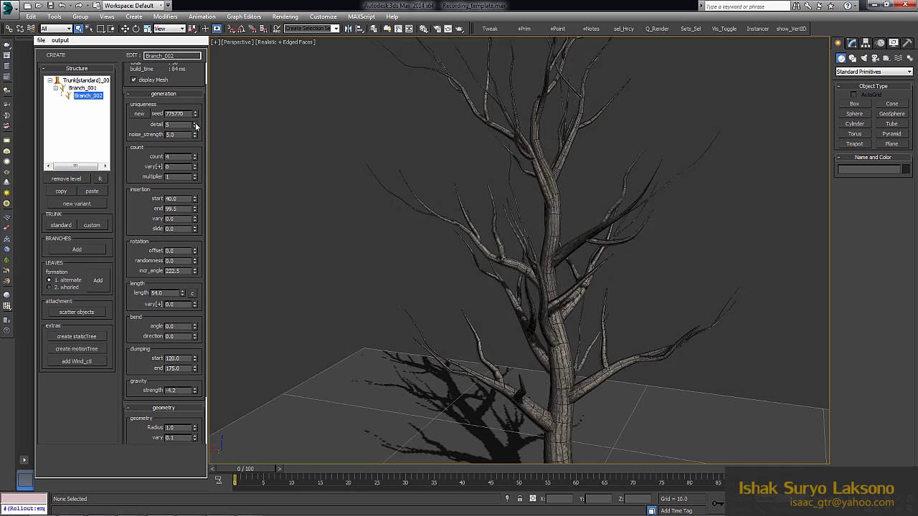
{"action": "mouse_move", "coordinate": [445, 229]}
{"action": "middle_mouse_down", "text": "alt"}
{"action": "mouse_move", "coordinate": [345, 222]}
{"action": "mouse_move", "coordinate": [438, 165]}
{"action": "mouse_move", "coordinate": [538, 221]}
{"action": "mouse_move", "coordinate": [447, 231]}
{"action": "mouse_move", "coordinate": [512, 228]}
{"action": "middle_mouse_up", "text": "alt"}
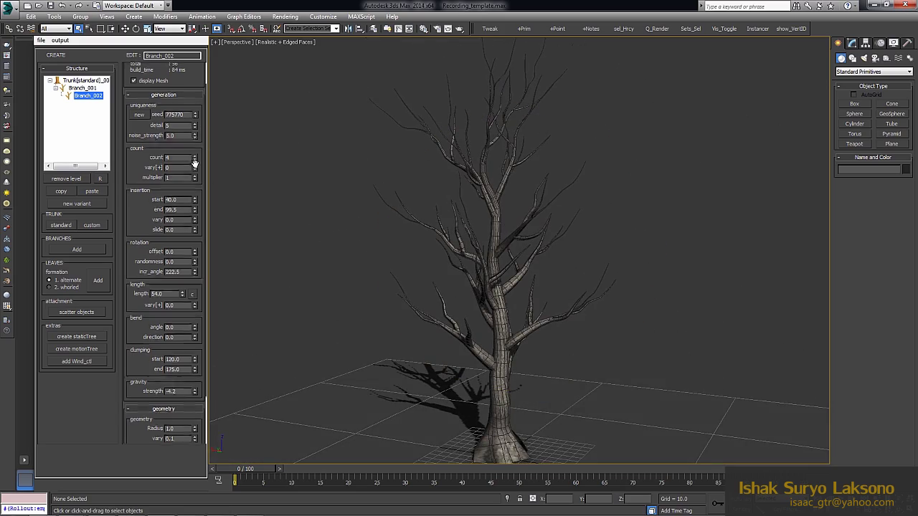
{"action": "left_click_drag", "start_coordinate": [196, 171], "coordinate": [195, 169]}
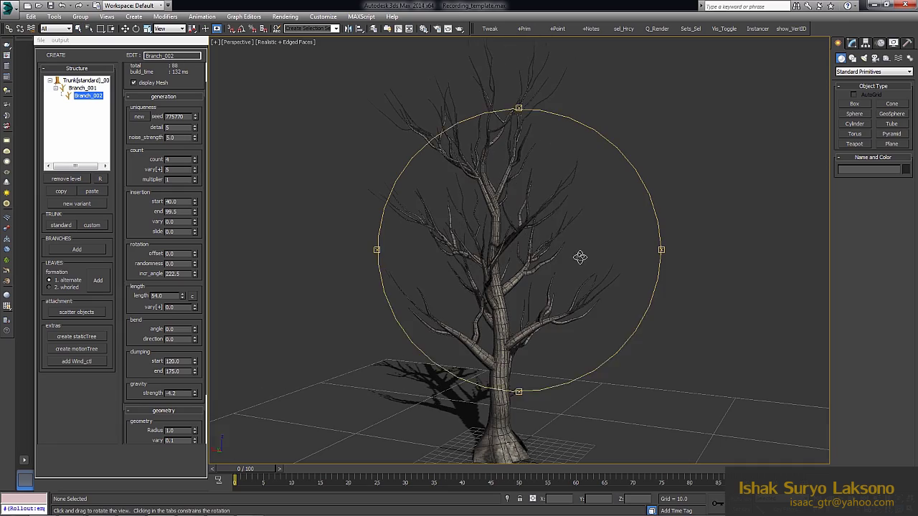
{"action": "mouse_move", "coordinate": [580, 256]}
{"action": "middle_mouse_down", "text": "alt"}
{"action": "mouse_move", "coordinate": [389, 256]}
{"action": "mouse_move", "coordinate": [557, 195]}
{"action": "middle_mouse_up", "text": "alt"}
{"action": "left_click_drag", "start_coordinate": [200, 373], "coordinate": [202, 315]}
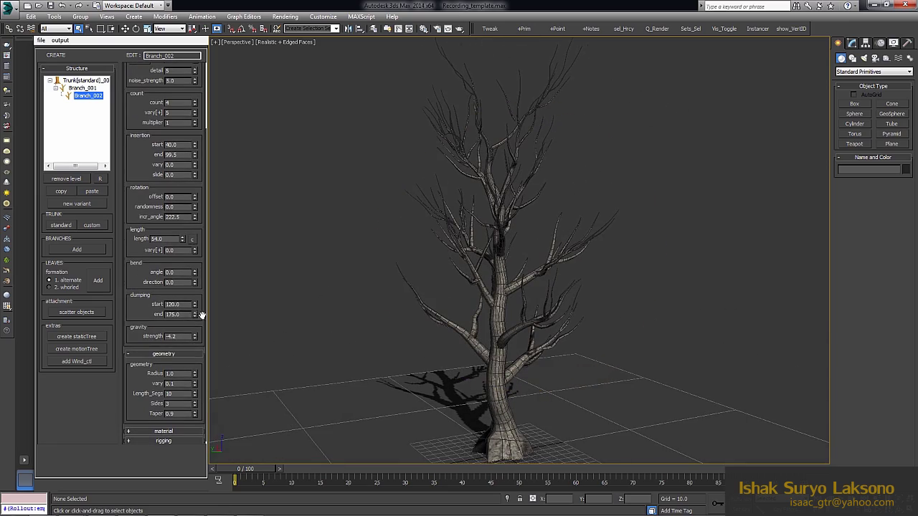
{"action": "left_click_drag", "start_coordinate": [193, 373], "coordinate": [193, 479]}
Raise the Branch_002 count to 5
{"action": "mouse_move", "coordinate": [564, 270]}
{"action": "middle_mouse_down", "text": "alt"}
{"action": "mouse_move", "coordinate": [364, 280]}
{"action": "mouse_move", "coordinate": [502, 314]}
{"action": "mouse_move", "coordinate": [584, 277]}
{"action": "middle_mouse_up", "text": "alt"}
{"action": "left_click_drag", "start_coordinate": [141, 209], "coordinate": [141, 212]}
{"action": "scroll", "coordinate": [165, 208], "scroll_direction": "up", "scroll_amount": 3}
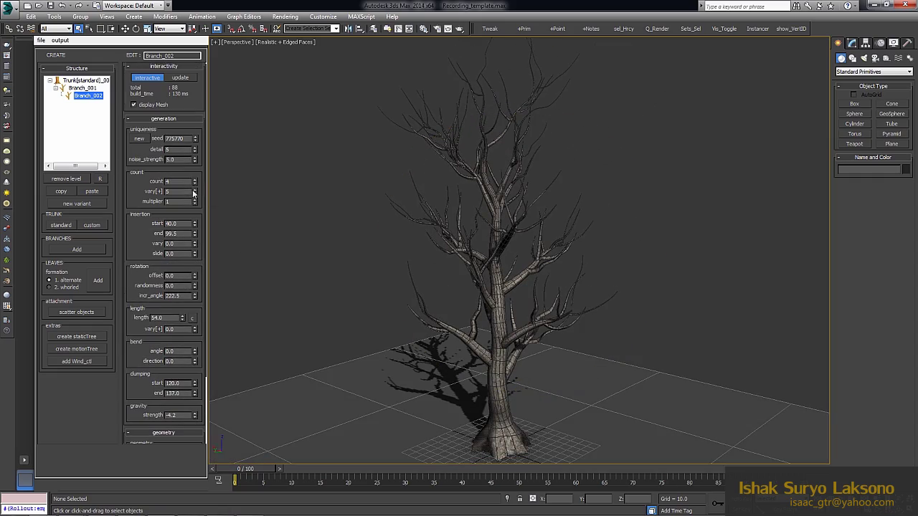
{"action": "left_click", "coordinate": [193, 180]}
{"action": "mouse_move", "coordinate": [447, 213]}
{"action": "middle_mouse_down", "text": "alt"}
{"action": "mouse_move", "coordinate": [418, 256]}
{"action": "mouse_move", "coordinate": [634, 249]}
{"action": "mouse_move", "coordinate": [516, 301]}
{"action": "middle_mouse_up", "text": "alt"}
Add a third branch level starting at insertion 10 with gravity -2.4
{"action": "left_click", "coordinate": [76, 249]}
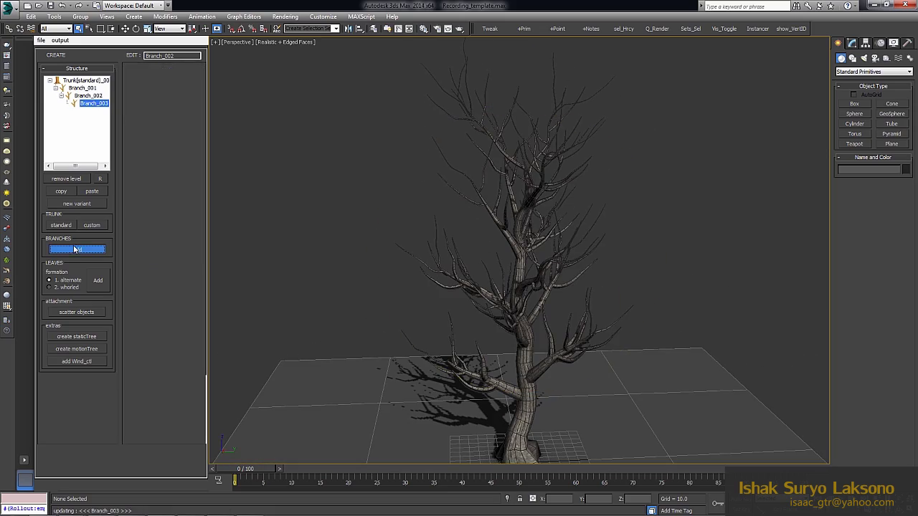
{"action": "middle_click_drag", "start_coordinate": [459, 280], "coordinate": [337, 316], "text": "alt"}
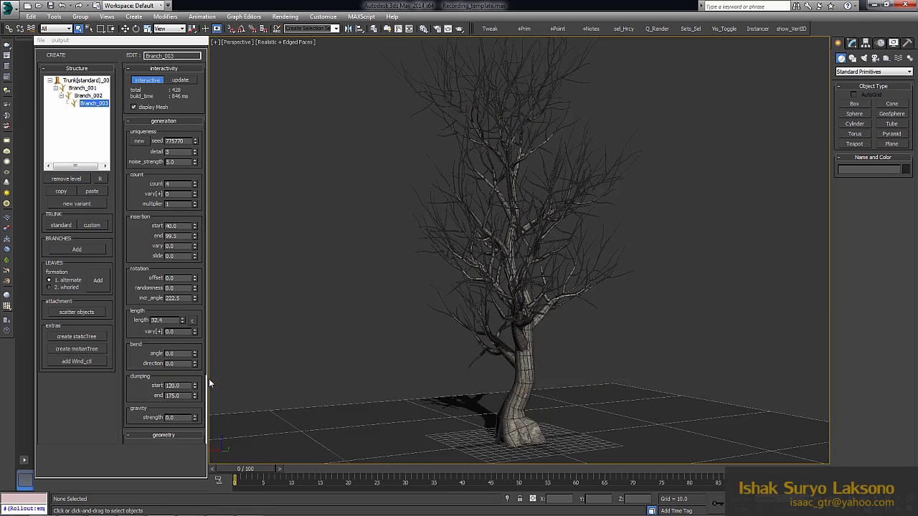
{"action": "scroll", "coordinate": [173, 325], "scroll_direction": "down", "scroll_amount": 1}
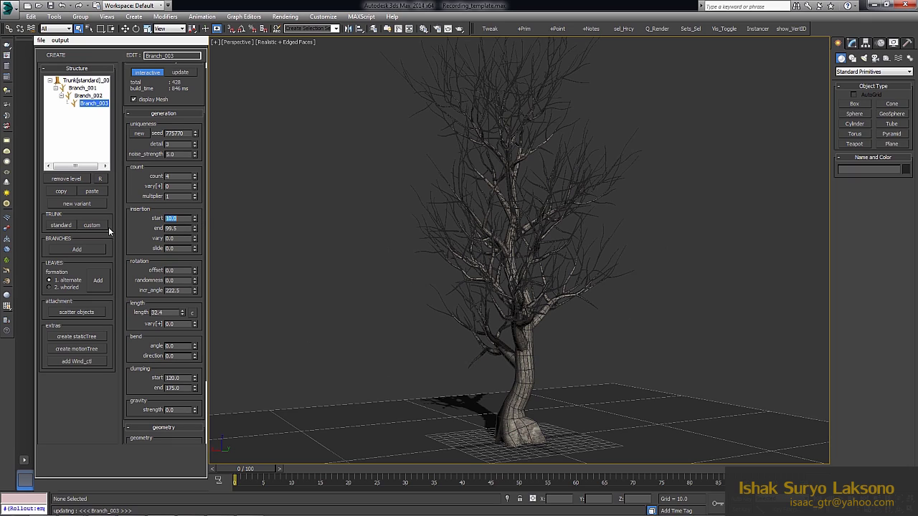
{"action": "mouse_move", "coordinate": [481, 240]}
{"action": "middle_mouse_down", "text": "alt"}
{"action": "mouse_move", "coordinate": [526, 252]}
{"action": "mouse_move", "coordinate": [517, 316]}
{"action": "mouse_move", "coordinate": [439, 295]}
{"action": "middle_mouse_up", "text": "alt"}
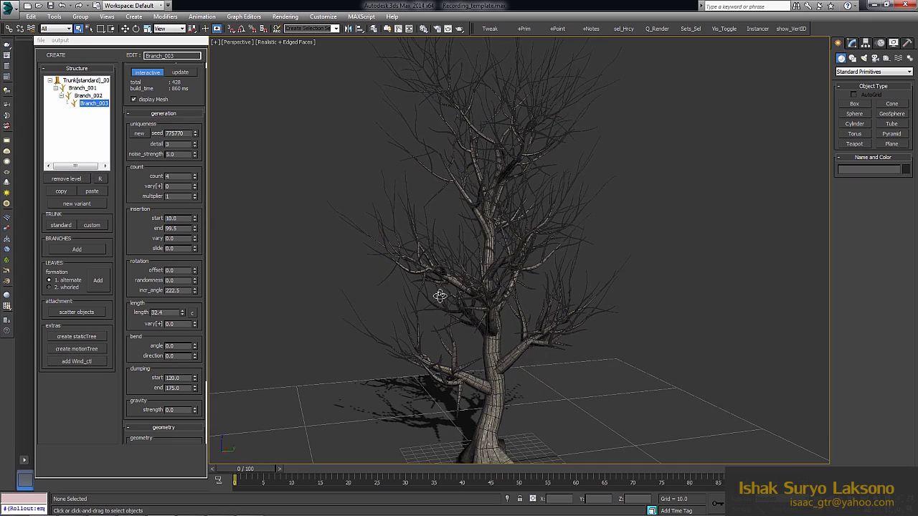
{"action": "scroll", "coordinate": [172, 301], "scroll_direction": "down", "scroll_amount": 3}
{"action": "left_click", "coordinate": [194, 332]}
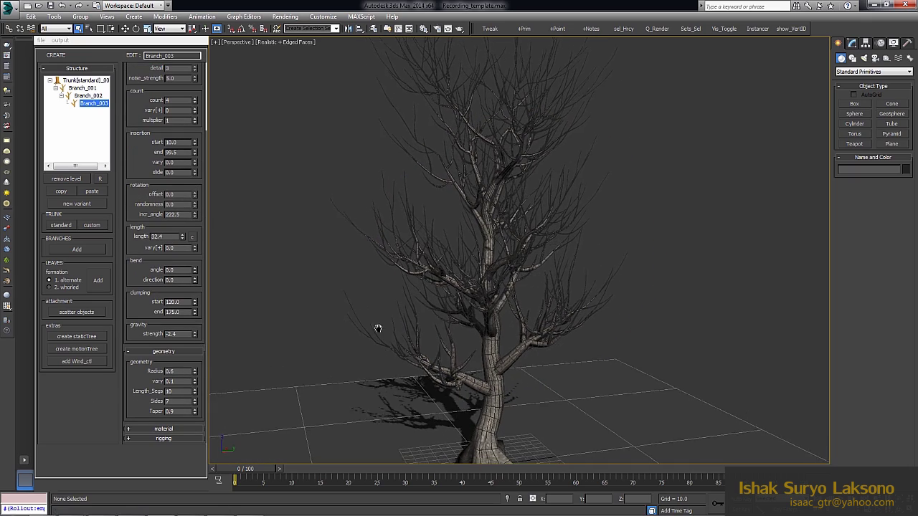
{"action": "mouse_move", "coordinate": [377, 328]}
{"action": "middle_mouse_down", "text": "alt"}
{"action": "mouse_move", "coordinate": [426, 291]}
{"action": "mouse_move", "coordinate": [472, 287]}
{"action": "middle_mouse_up", "text": "alt"}
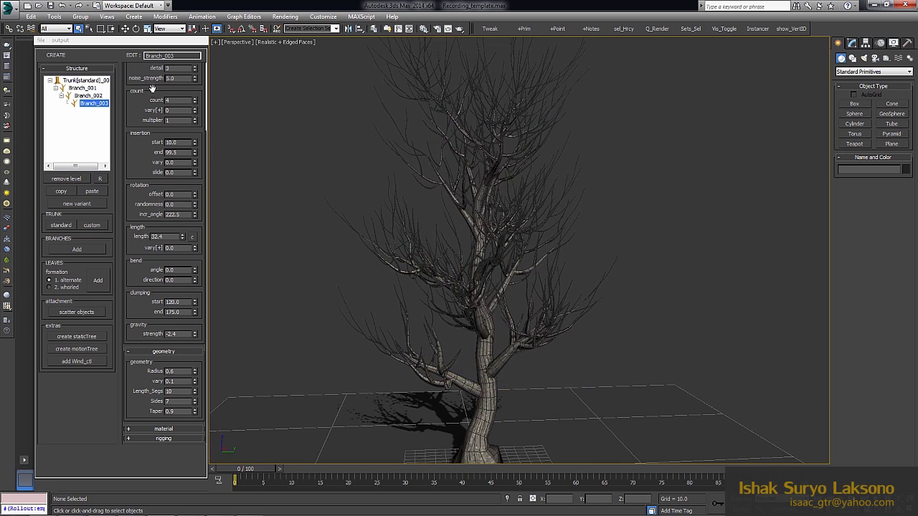
{"action": "left_click_drag", "start_coordinate": [152, 89], "coordinate": [157, 197]}
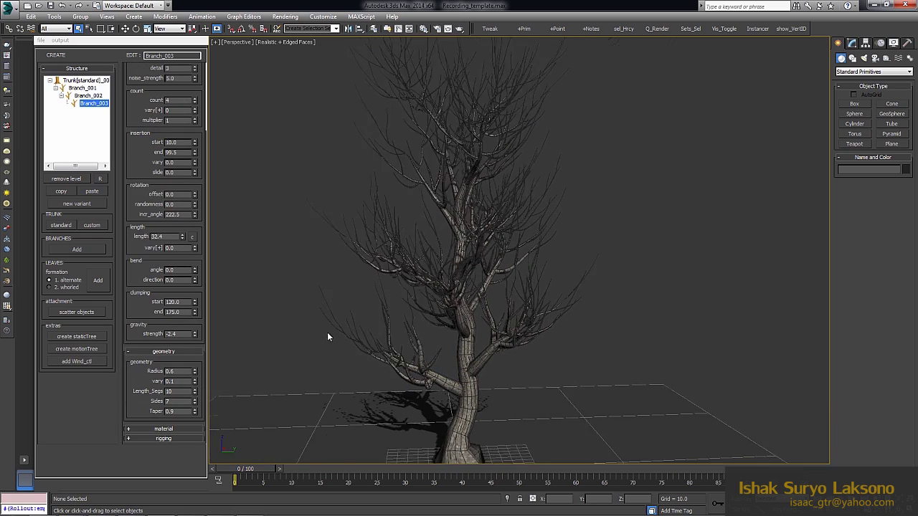
Reduce Branch_003 sides from 7 to 3, set length vary 15, and hide the grid
{"action": "scroll", "coordinate": [329, 328], "scroll_direction": "up", "scroll_amount": 5}
{"action": "right_click", "coordinate": [196, 399]}
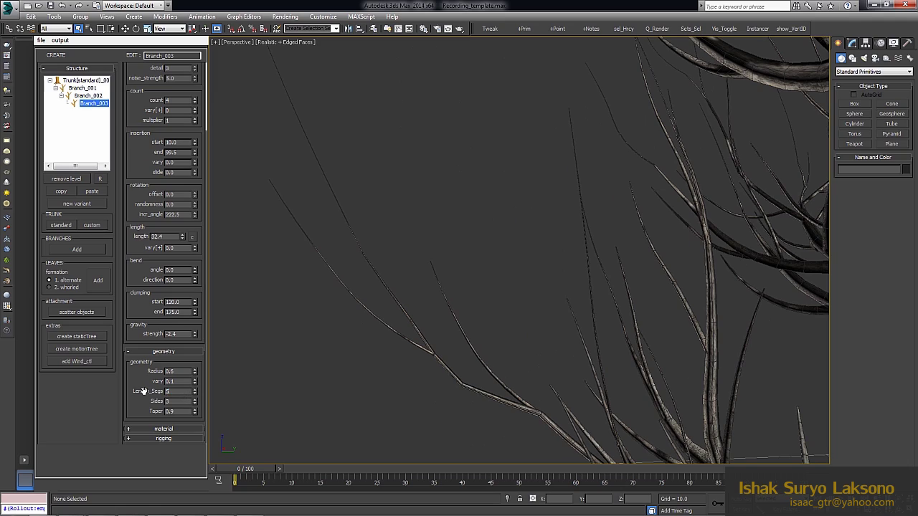
{"action": "scroll", "coordinate": [399, 269], "scroll_direction": "down", "scroll_amount": 4}
{"action": "scroll", "coordinate": [398, 269], "scroll_direction": "down", "scroll_amount": 4}
{"action": "middle_click_drag", "start_coordinate": [399, 269], "coordinate": [332, 261], "text": "alt"}
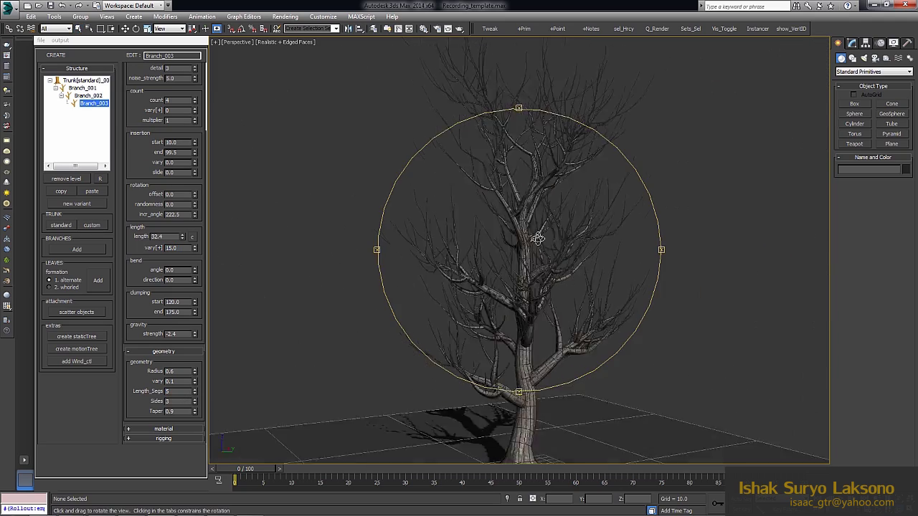
{"action": "middle_click_drag", "start_coordinate": [528, 184], "coordinate": [502, 239], "text": "alt"}
{"action": "key", "text": "F4"}
{"action": "key", "text": "g"}
Add a whorled leaf level to the tree
{"action": "middle_click_drag", "start_coordinate": [220, 261], "coordinate": [646, 258], "text": "alt"}
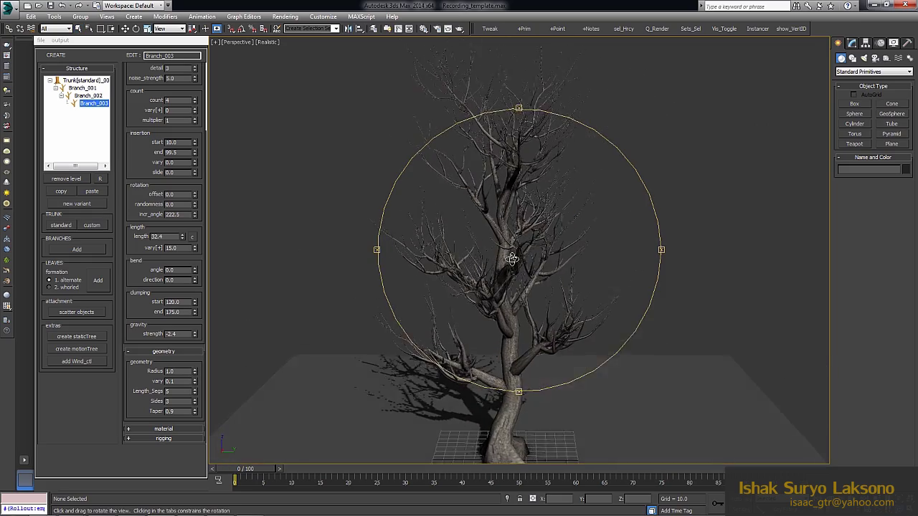
{"action": "scroll", "coordinate": [131, 377], "scroll_direction": "up", "scroll_amount": 3}
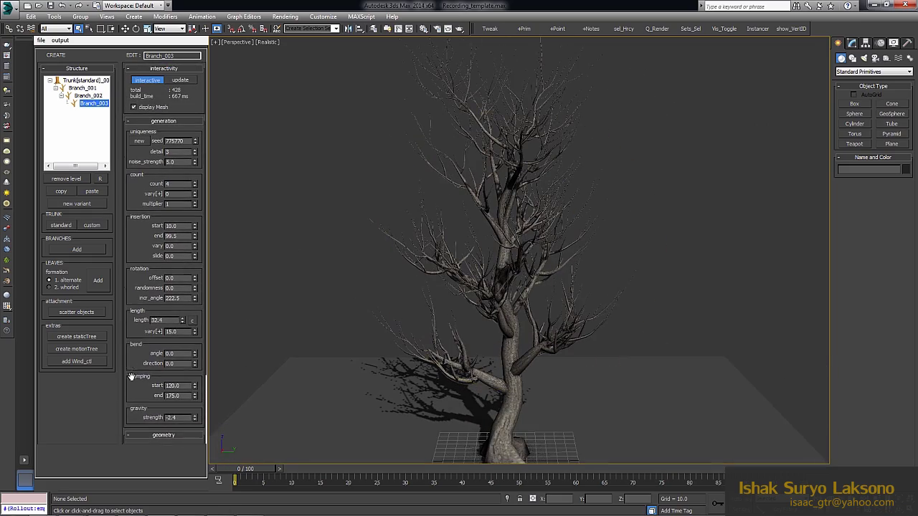
{"action": "left_click", "coordinate": [55, 288]}
{"action": "left_click", "coordinate": [98, 280]}
{"action": "middle_click_drag", "start_coordinate": [431, 266], "coordinate": [545, 244], "text": "alt"}
Shrink the leaves to scale 0.66 and cut leaf coverage to 1 percent
{"action": "scroll", "coordinate": [545, 244], "scroll_direction": "up", "scroll_amount": 5}
{"action": "mouse_move", "coordinate": [194, 219]}
{"action": "left_mouse_down"}
{"action": "mouse_move", "coordinate": [198, 241]}
{"action": "mouse_move", "coordinate": [198, 221]}
{"action": "left_mouse_up"}
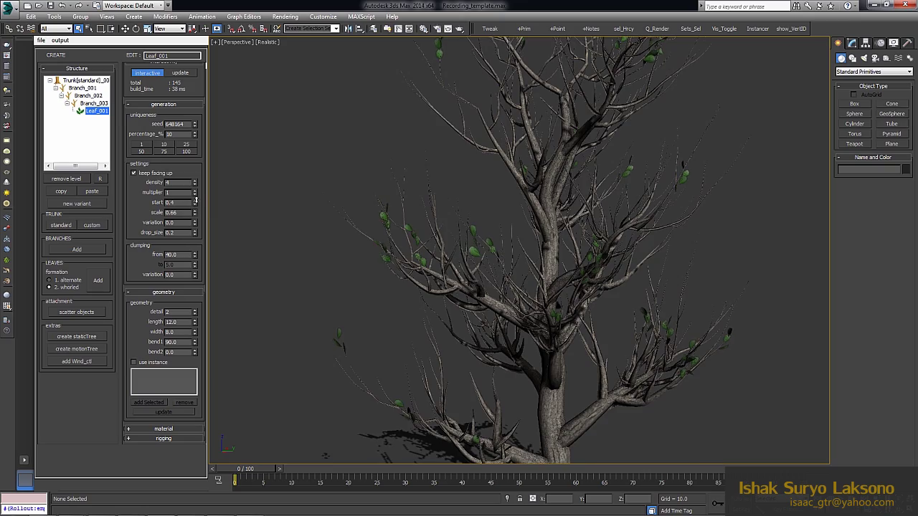
{"action": "scroll", "coordinate": [351, 238], "scroll_direction": "up", "scroll_amount": 3}
{"action": "key", "text": "F4"}
{"action": "scroll", "coordinate": [420, 230], "scroll_direction": "up", "scroll_amount": 3}
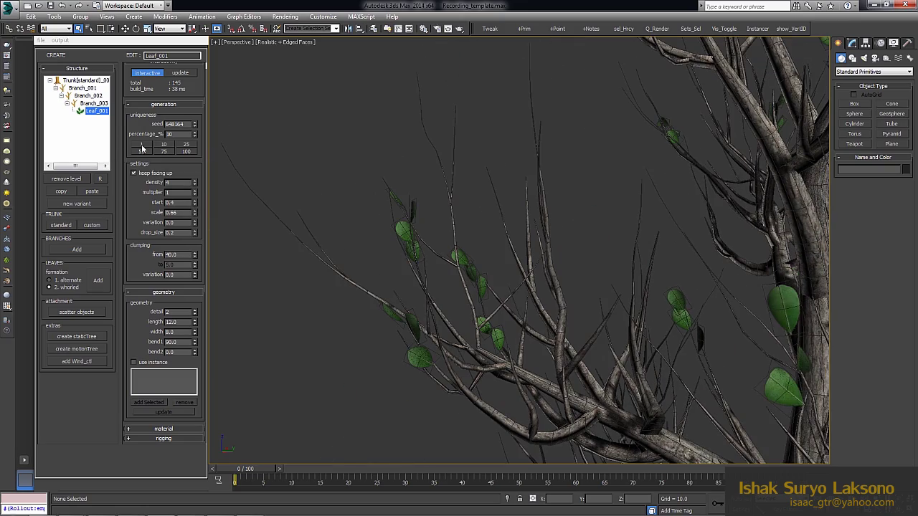
{"action": "left_click", "coordinate": [141, 144]}
{"action": "key", "text": "F4"}
{"action": "scroll", "coordinate": [567, 258], "scroll_direction": "down", "scroll_amount": 5}
Bend the leaf blades to -75.2 while inspecting the leaves up close
{"action": "middle_click_drag", "start_coordinate": [567, 258], "coordinate": [537, 266], "text": "alt"}
{"action": "scroll", "coordinate": [411, 261], "scroll_direction": "up", "scroll_amount": 5}
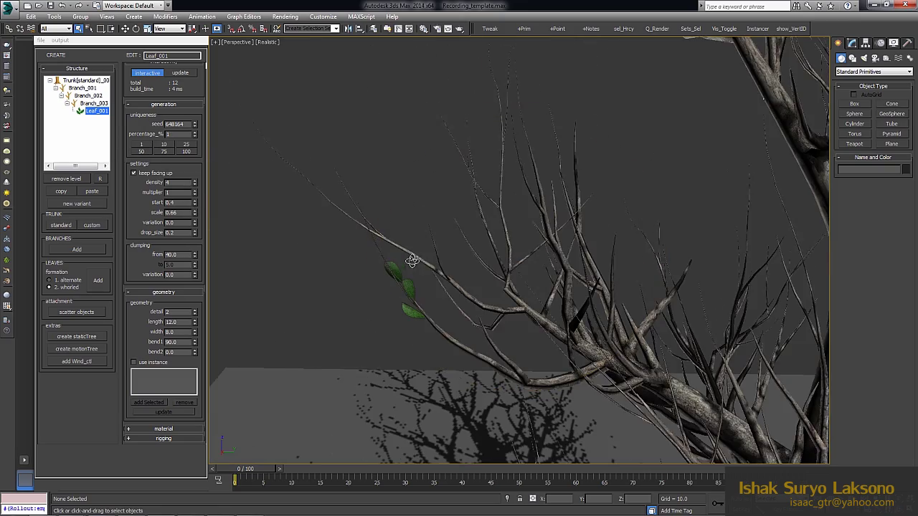
{"action": "key", "text": "F4"}
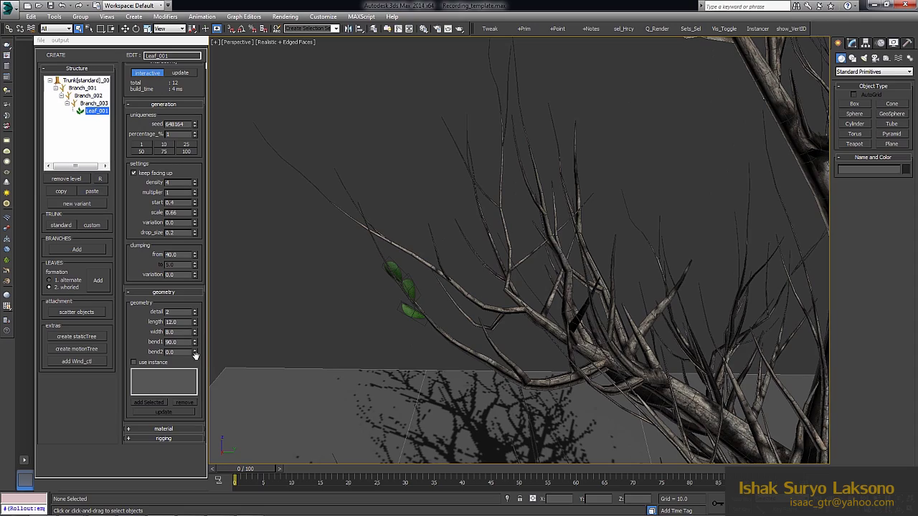
{"action": "key", "text": "F4"}
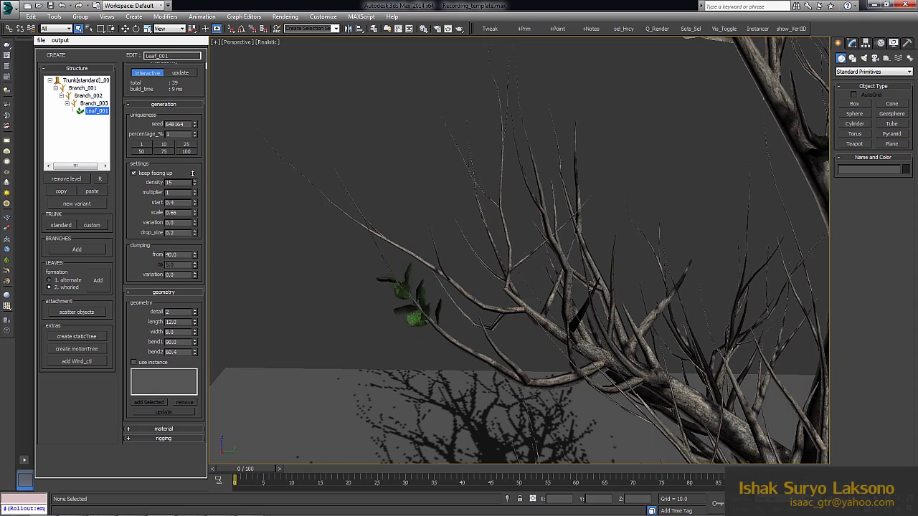
{"action": "middle_click_drag", "start_coordinate": [446, 198], "coordinate": [211, 287], "text": "alt"}
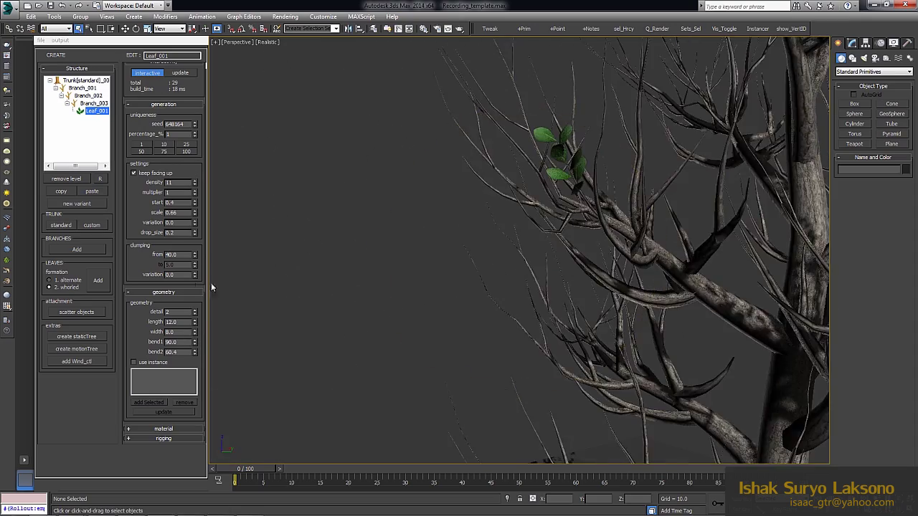
{"action": "middle_click_drag", "start_coordinate": [221, 152], "coordinate": [607, 176], "text": "alt"}
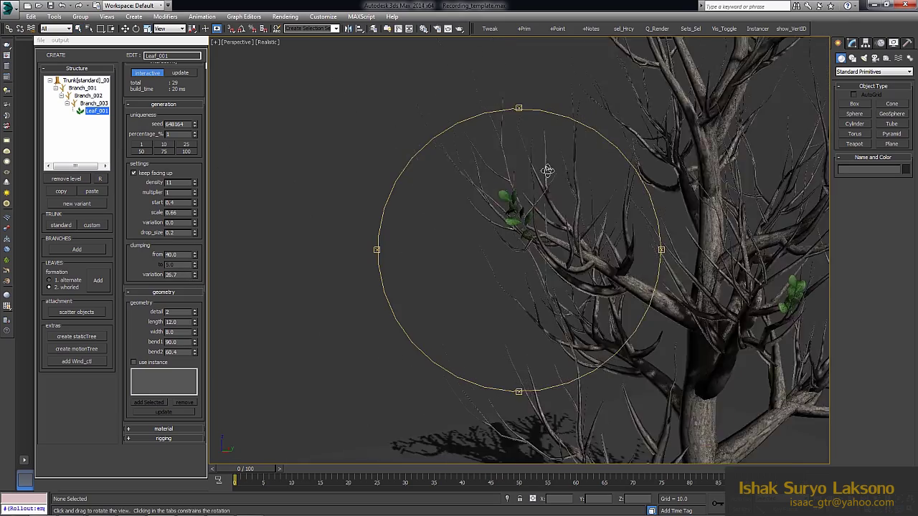
{"action": "key", "text": "F4"}
{"action": "left_click_drag", "start_coordinate": [194, 343], "coordinate": [194, 358]}
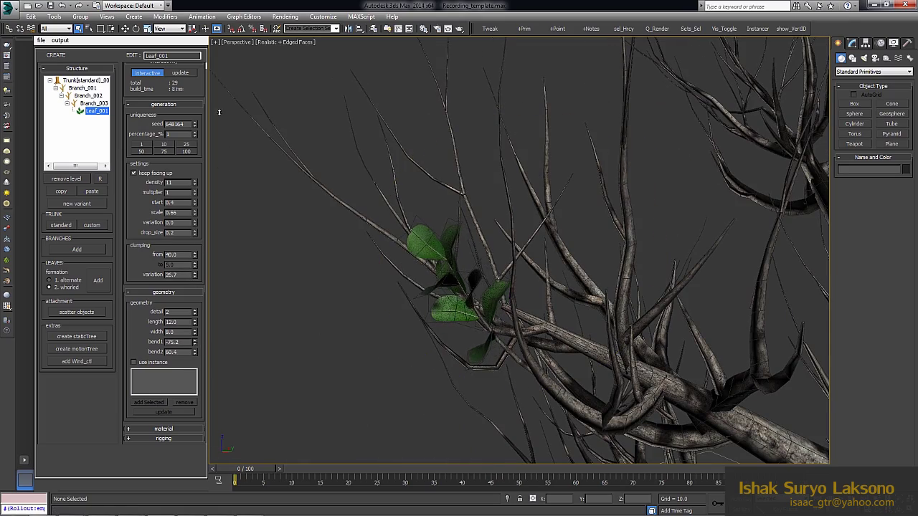
{"action": "key", "text": "F4"}
{"action": "mouse_move", "coordinate": [537, 78]}
{"action": "middle_mouse_down", "text": "alt"}
{"action": "mouse_move", "coordinate": [494, 226]}
{"action": "mouse_move", "coordinate": [256, 254]}
{"action": "middle_mouse_up", "text": "alt"}
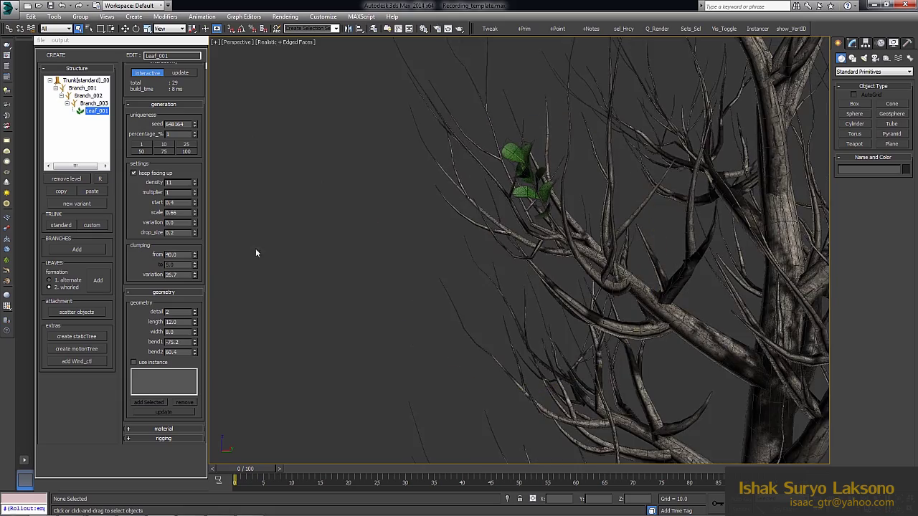
{"action": "scroll", "coordinate": [517, 168], "scroll_direction": "down", "scroll_amount": 8}
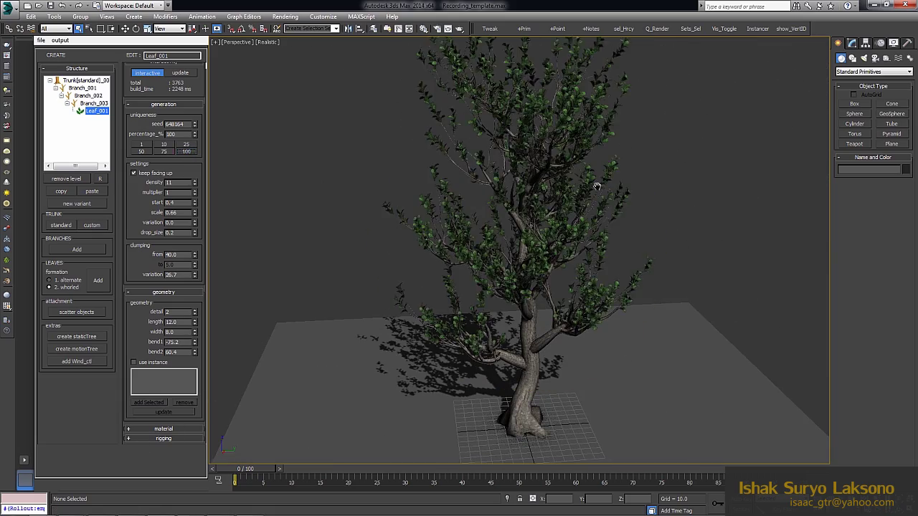
Orbit around the regenerated, fully leafed tree to inspect it
{"action": "scroll", "coordinate": [469, 213], "scroll_direction": "up", "scroll_amount": 5}
{"action": "mouse_move", "coordinate": [469, 213]}
{"action": "middle_mouse_down", "text": "alt"}
{"action": "mouse_move", "coordinate": [564, 201]}
{"action": "mouse_move", "coordinate": [418, 170]}
{"action": "mouse_move", "coordinate": [559, 215]}
{"action": "mouse_move", "coordinate": [587, 210]}
{"action": "mouse_move", "coordinate": [601, 237]}
{"action": "mouse_move", "coordinate": [553, 240]}
{"action": "middle_mouse_up", "text": "alt"}
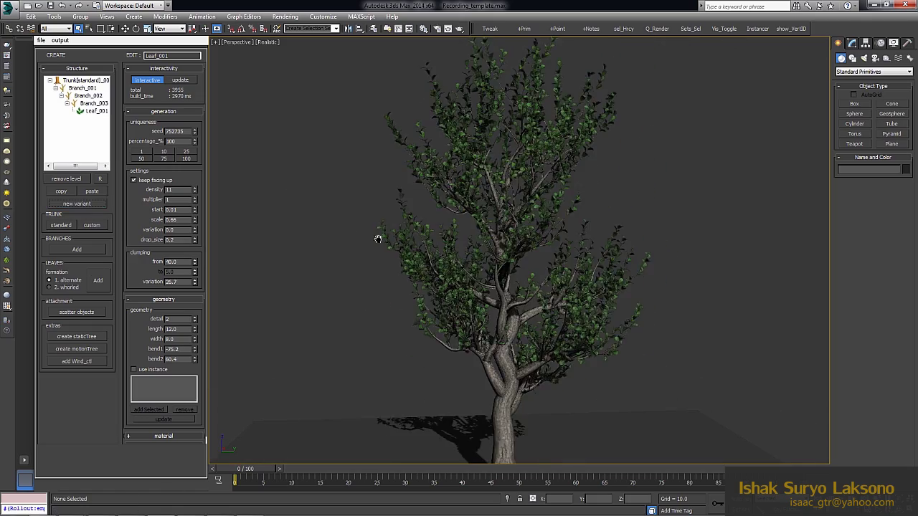
{"action": "mouse_move", "coordinate": [502, 251]}
{"action": "middle_mouse_down", "text": "alt"}
{"action": "mouse_move", "coordinate": [521, 254]}
{"action": "mouse_move", "coordinate": [505, 253]}
{"action": "middle_mouse_up", "text": "alt"}
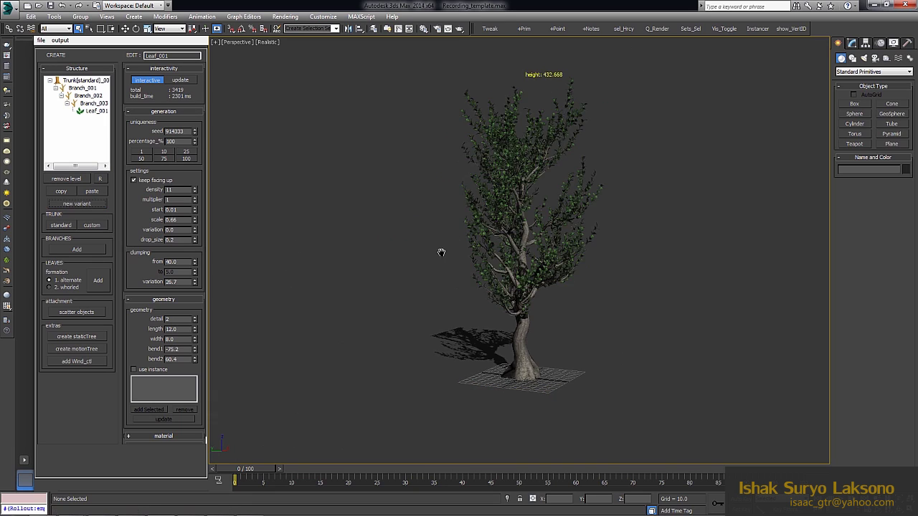
{"action": "mouse_move", "coordinate": [440, 252]}
{"action": "middle_mouse_down", "text": "alt"}
{"action": "mouse_move", "coordinate": [652, 240]}
{"action": "mouse_move", "coordinate": [600, 242]}
{"action": "middle_mouse_up", "text": "alt"}
Select the Trunk, then the Branch_001 level, to review their settings
{"action": "left_click", "coordinate": [86, 80]}
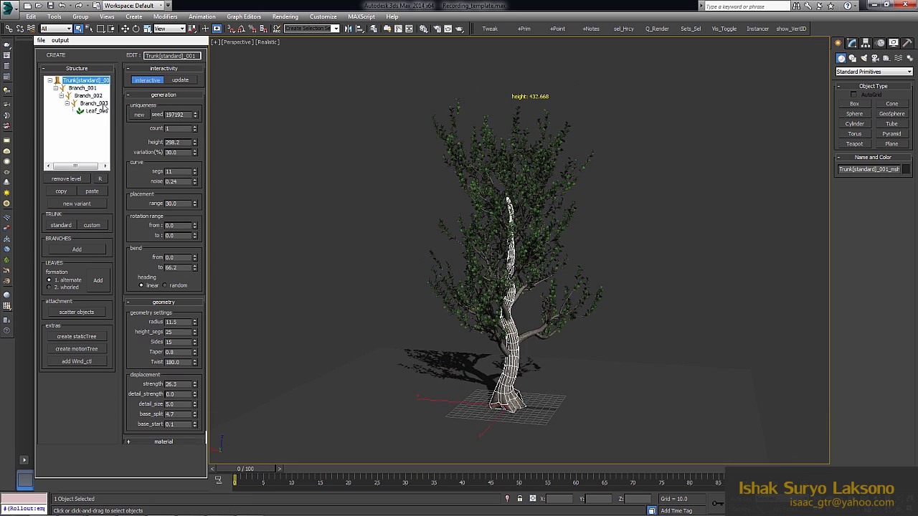
{"action": "left_click", "coordinate": [83, 88]}
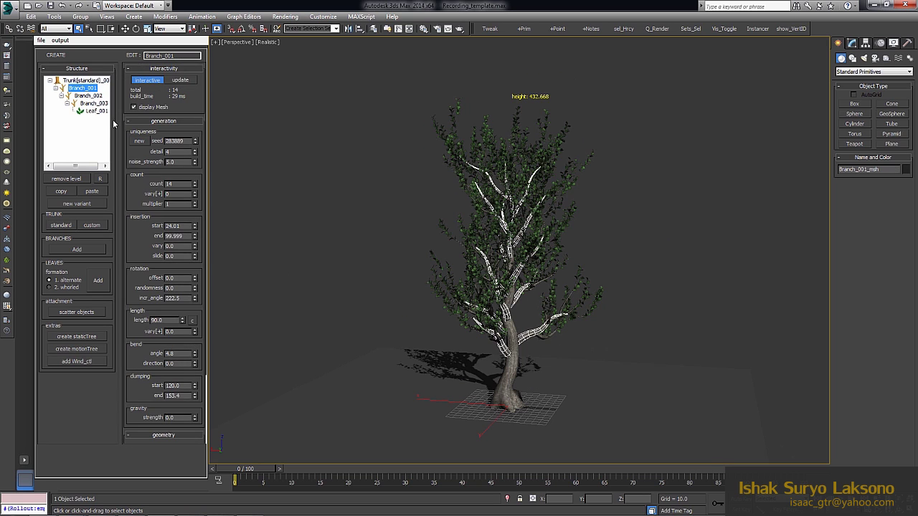
{"action": "left_click", "coordinate": [271, 253]}
{"action": "type", "text": "70"}
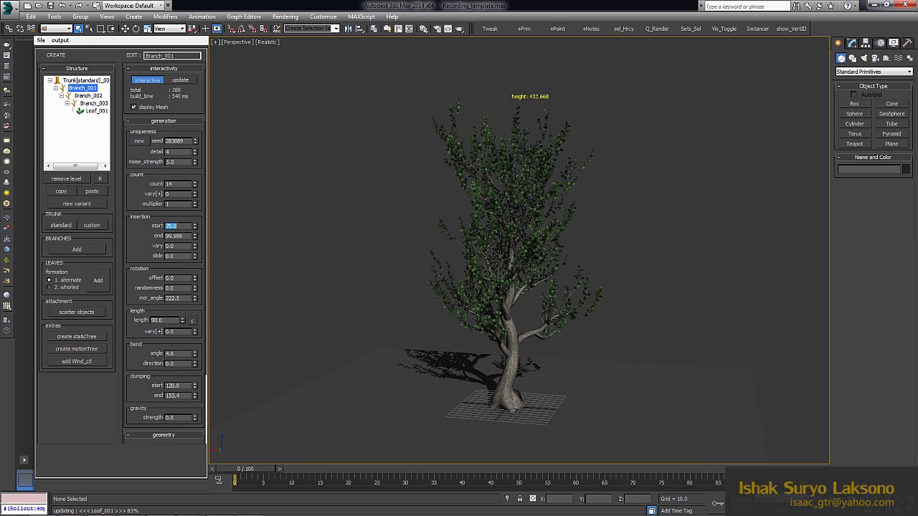
{"action": "mouse_move", "coordinate": [473, 262]}
{"action": "middle_mouse_down", "text": "alt"}
{"action": "mouse_move", "coordinate": [543, 272]}
{"action": "mouse_move", "coordinate": [550, 236]}
{"action": "mouse_move", "coordinate": [543, 247]}
{"action": "mouse_move", "coordinate": [528, 242]}
{"action": "middle_mouse_up", "text": "alt"}
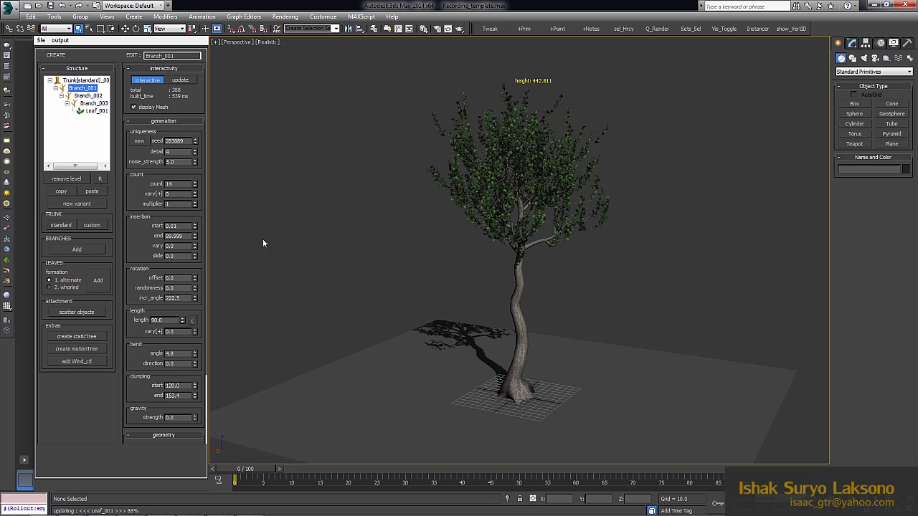
{"action": "mouse_move", "coordinate": [263, 244]}
{"action": "middle_mouse_down", "text": "alt"}
{"action": "mouse_move", "coordinate": [605, 261]}
{"action": "mouse_move", "coordinate": [352, 266]}
{"action": "mouse_move", "coordinate": [483, 260]}
{"action": "mouse_move", "coordinate": [402, 251]}
{"action": "middle_mouse_up", "text": "alt"}
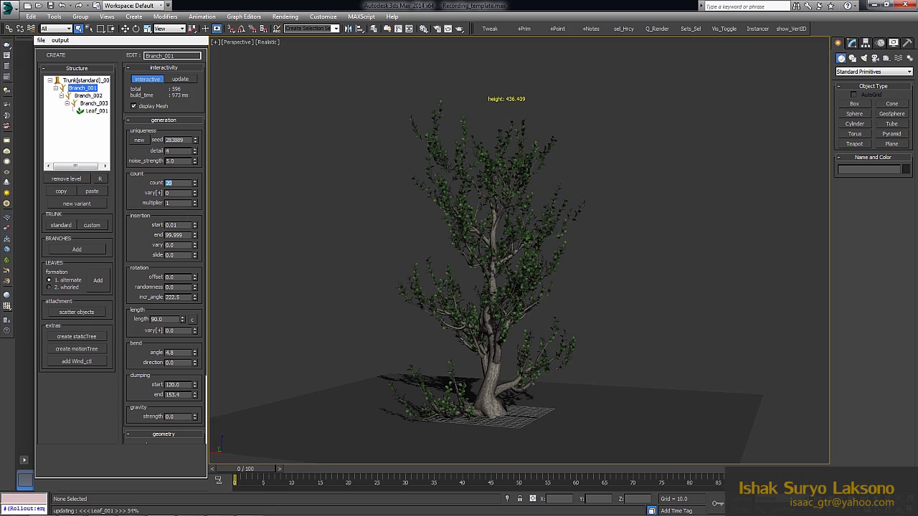
Orbit and zoom around the whole tree to inspect it
{"action": "key", "text": "ctrl+r"}
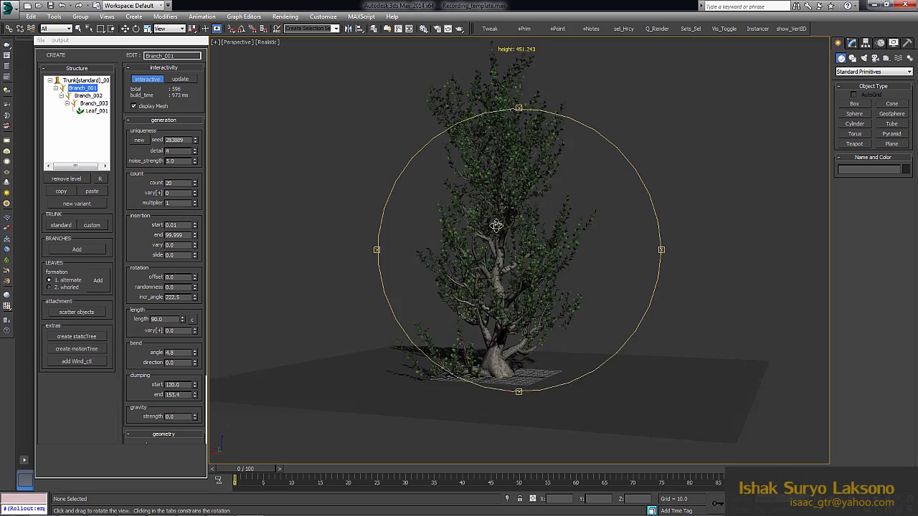
{"action": "scroll", "coordinate": [610, 231], "scroll_direction": "up", "scroll_amount": 5}
{"action": "left_click_drag", "start_coordinate": [610, 231], "coordinate": [414, 279]}
{"action": "scroll", "coordinate": [413, 279], "scroll_direction": "down", "scroll_amount": 5}
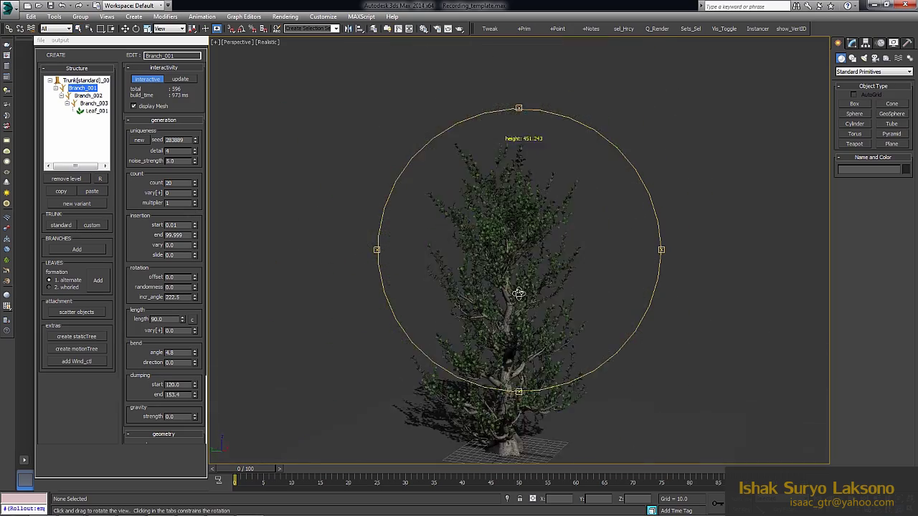
{"action": "mouse_move", "coordinate": [518, 292]}
{"action": "left_mouse_down"}
{"action": "mouse_move", "coordinate": [399, 287]}
{"action": "mouse_move", "coordinate": [566, 289]}
{"action": "left_mouse_up"}
{"action": "scroll", "coordinate": [550, 265], "scroll_direction": "up", "scroll_amount": 3}
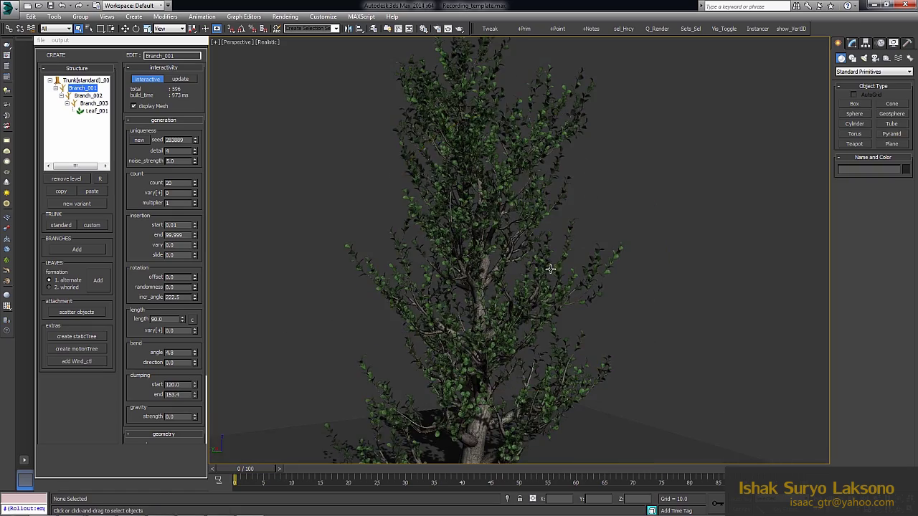
{"action": "scroll", "coordinate": [551, 265], "scroll_direction": "up", "scroll_amount": 2}
{"action": "scroll", "coordinate": [550, 265], "scroll_direction": "up", "scroll_amount": 2}
{"action": "scroll", "coordinate": [550, 266], "scroll_direction": "down", "scroll_amount": 6}
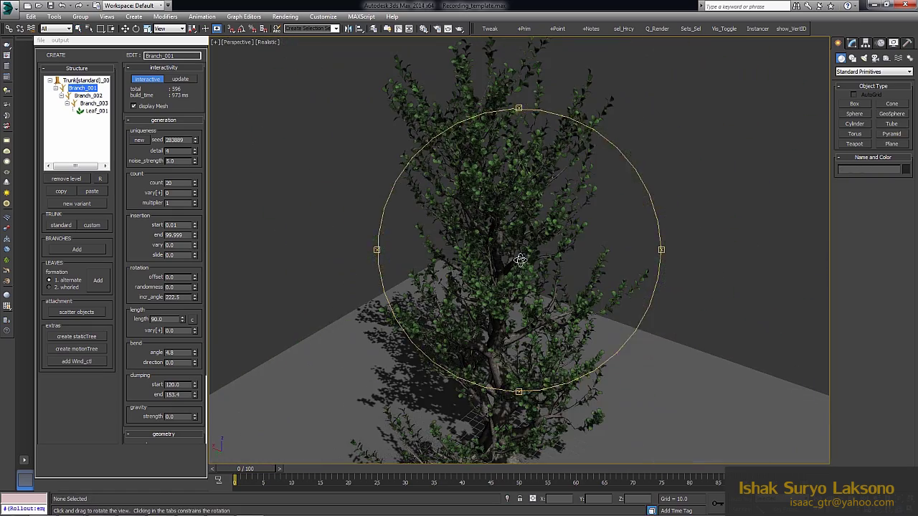
{"action": "middle_click_drag", "start_coordinate": [623, 260], "coordinate": [445, 251], "text": "alt"}
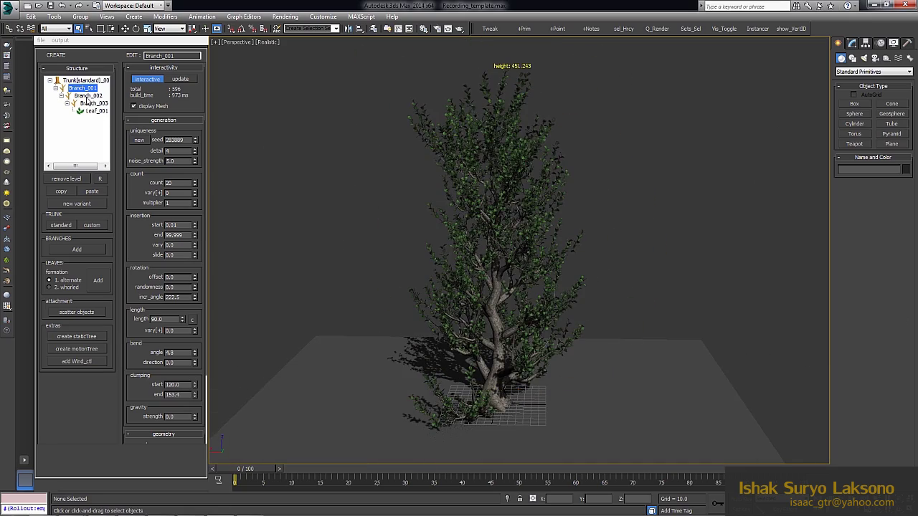
Remove Branch_002 keeping its children, then remove Branch_003 together with the leaves
{"action": "left_click", "coordinate": [84, 96]}
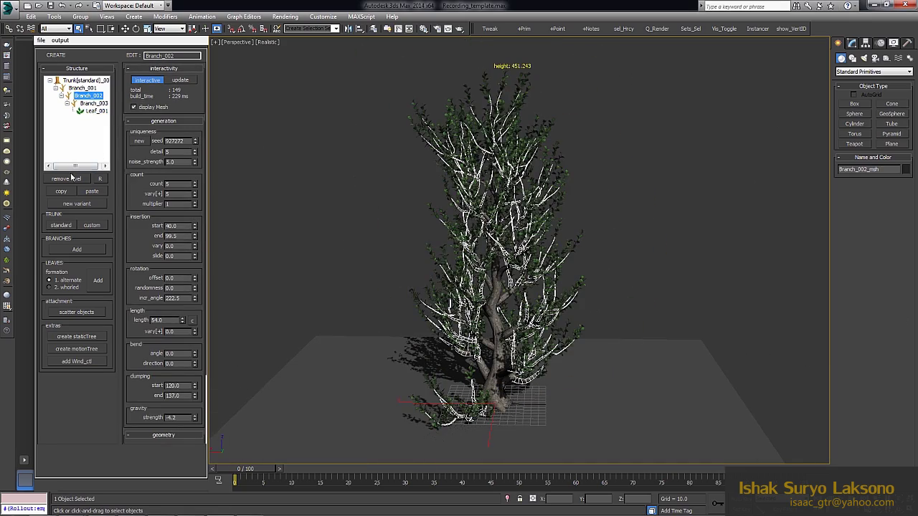
{"action": "left_click", "coordinate": [71, 178]}
{"action": "left_click", "coordinate": [459, 295]}
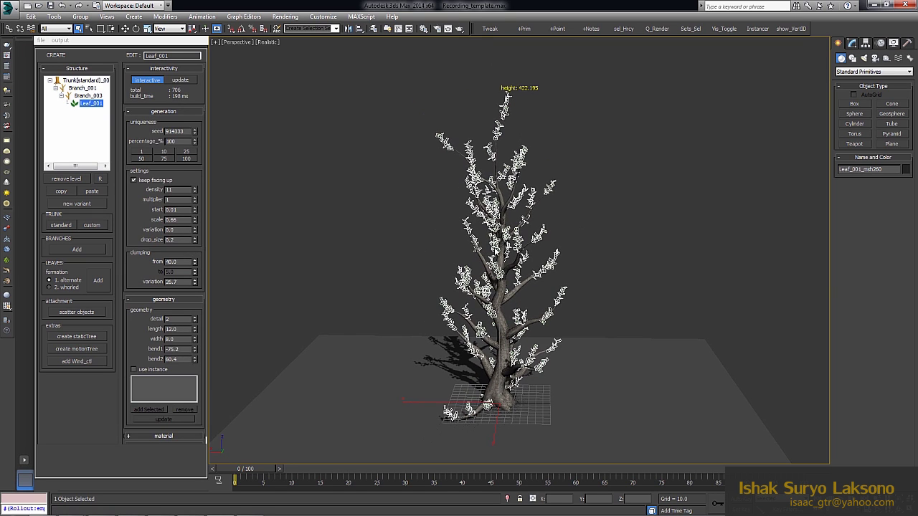
{"action": "left_click", "coordinate": [87, 96]}
{"action": "left_click", "coordinate": [71, 178]}
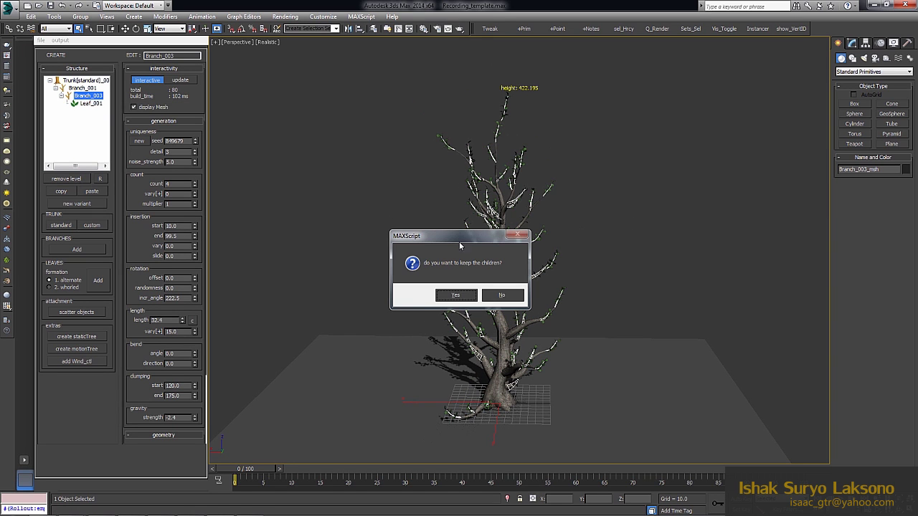
{"action": "left_click", "coordinate": [502, 301]}
{"action": "scroll", "coordinate": [519, 246], "scroll_direction": "up", "scroll_amount": 3}
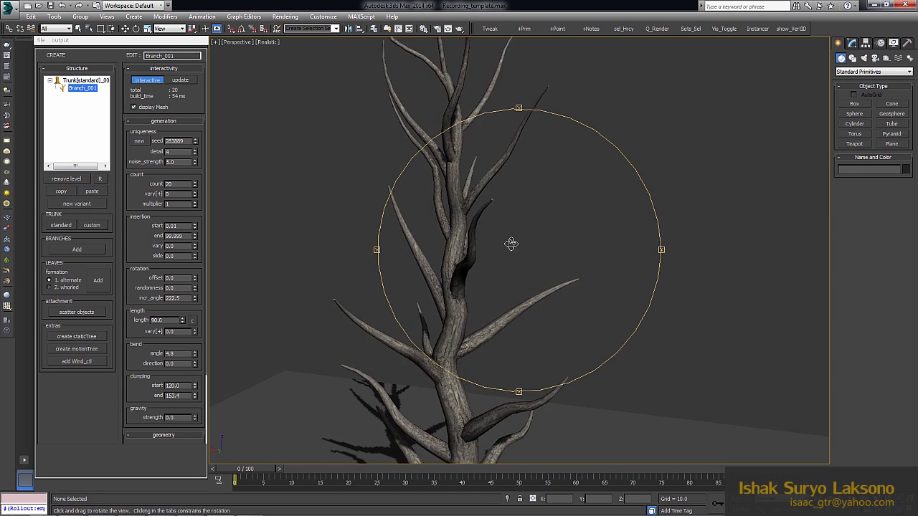
{"action": "scroll", "coordinate": [512, 244], "scroll_direction": "down", "scroll_amount": 3}
Raise dumping end to 154.7, add length variation, and apply the branch length profile curve
{"action": "scroll", "coordinate": [199, 364], "scroll_direction": "down", "scroll_amount": 2}
{"action": "left_click_drag", "start_coordinate": [195, 356], "coordinate": [200, 343]}
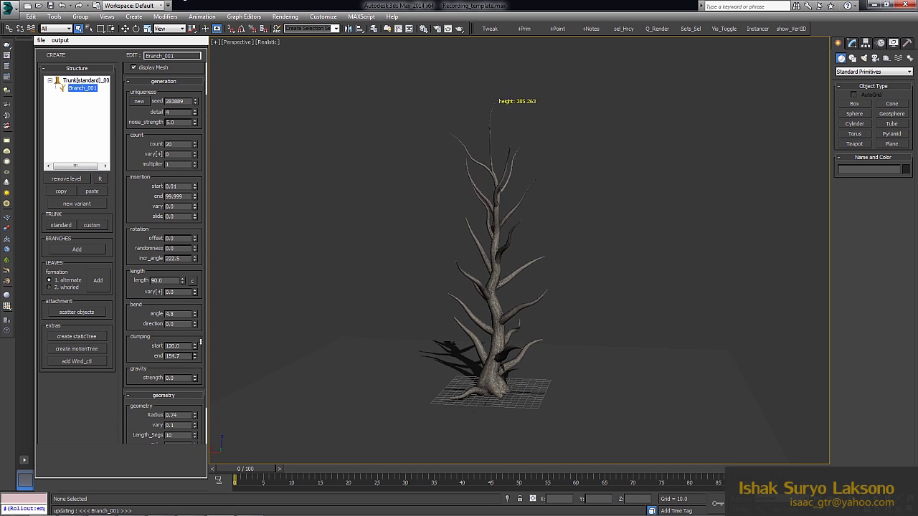
{"action": "left_click_drag", "start_coordinate": [194, 292], "coordinate": [201, 280]}
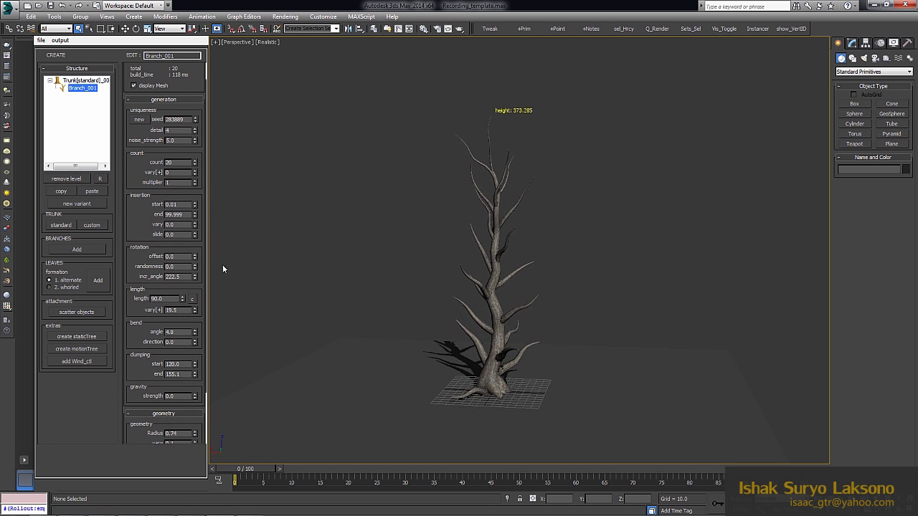
{"action": "left_click", "coordinate": [192, 298]}
{"action": "left_click_drag", "start_coordinate": [428, 193], "coordinate": [677, 178]}
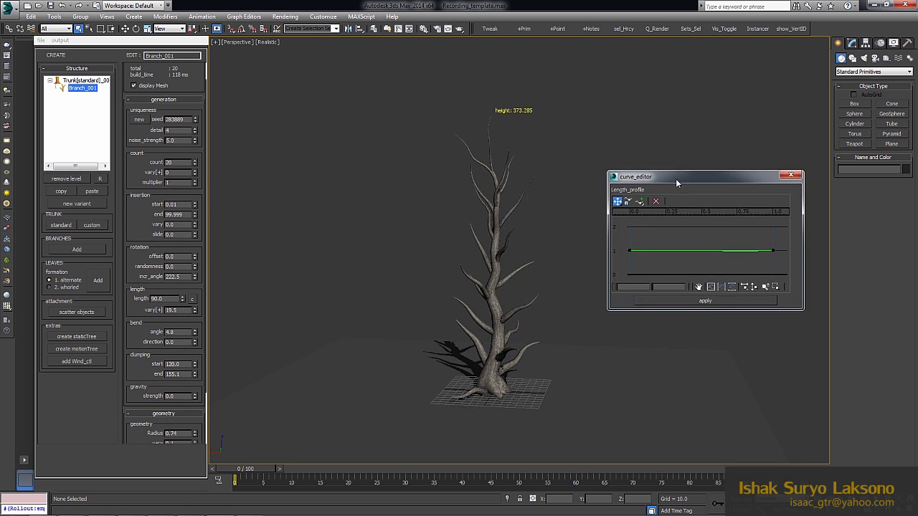
{"action": "left_click", "coordinate": [673, 300]}
{"action": "middle_click_drag", "start_coordinate": [589, 290], "coordinate": [361, 226], "text": "alt"}
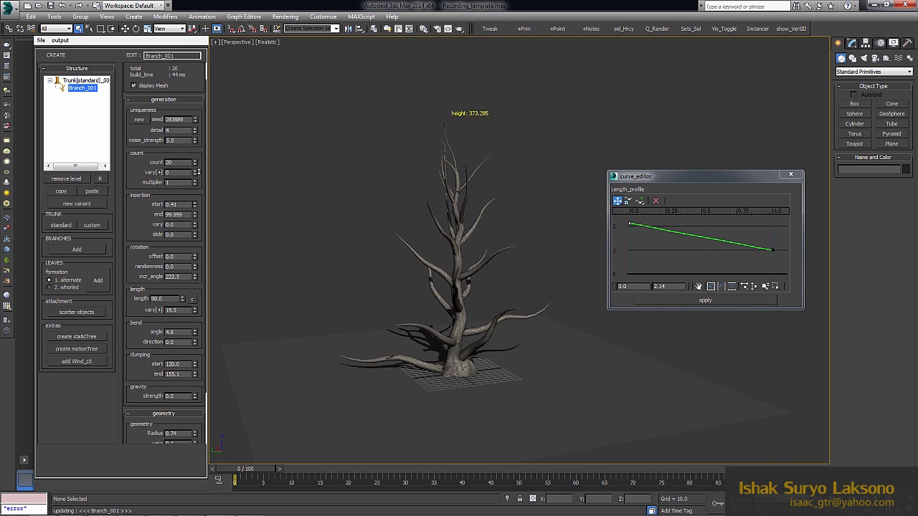
Set the branch insertion start to 29.01 and reset the branch count to 1
{"action": "left_click_drag", "start_coordinate": [193, 204], "coordinate": [193, 165]}
{"action": "scroll", "coordinate": [444, 291], "scroll_direction": "up", "scroll_amount": 3}
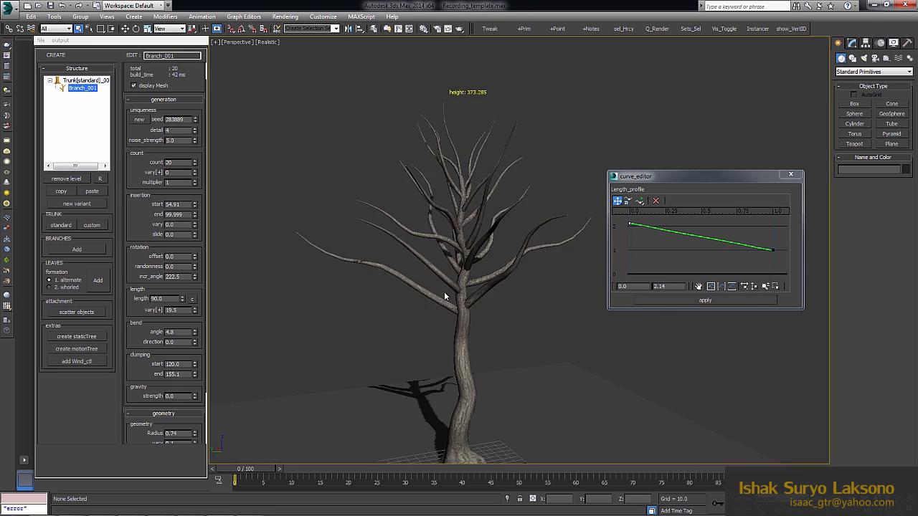
{"action": "middle_click_drag", "start_coordinate": [444, 291], "coordinate": [496, 293], "text": "alt"}
{"action": "left_click_drag", "start_coordinate": [194, 207], "coordinate": [194, 237]}
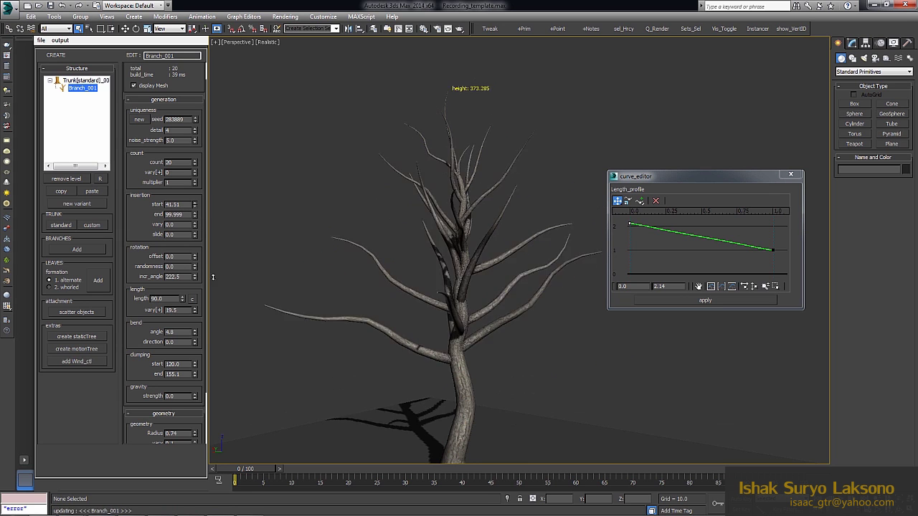
{"action": "scroll", "coordinate": [479, 305], "scroll_direction": "down", "scroll_amount": 3}
{"action": "middle_click_drag", "start_coordinate": [479, 306], "coordinate": [494, 258], "text": "alt"}
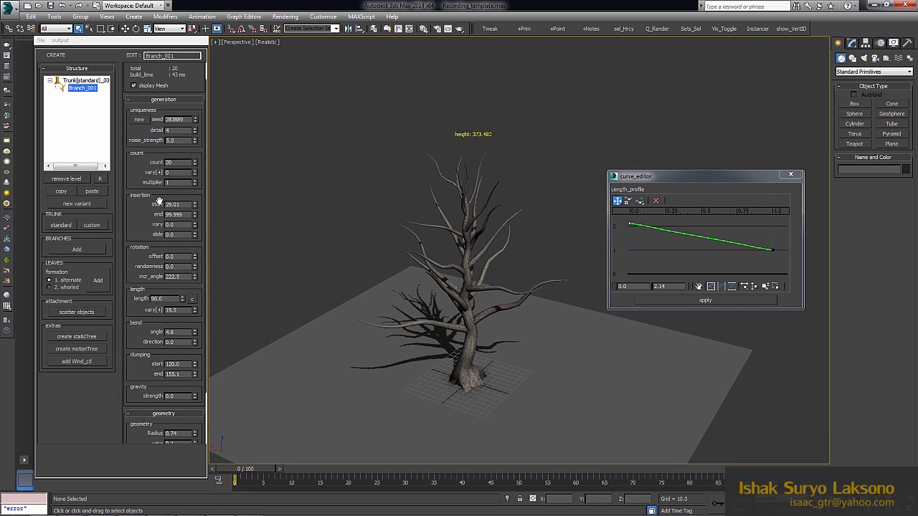
{"action": "right_click", "coordinate": [196, 167]}
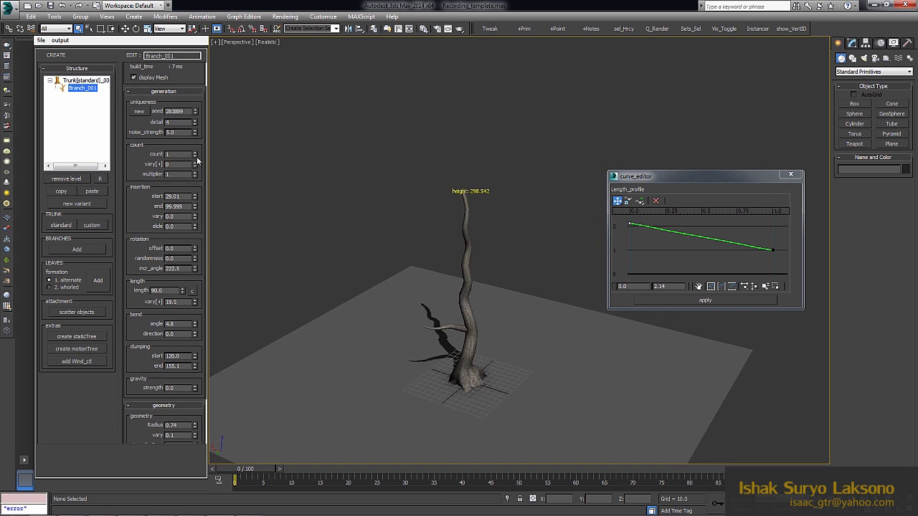
Set Branch_001 count to 8, multiplier to 6 and insertion start to 10.71
{"action": "left_click_drag", "start_coordinate": [197, 155], "coordinate": [196, 147]}
{"action": "middle_click_drag", "start_coordinate": [436, 168], "coordinate": [421, 189], "text": "alt"}
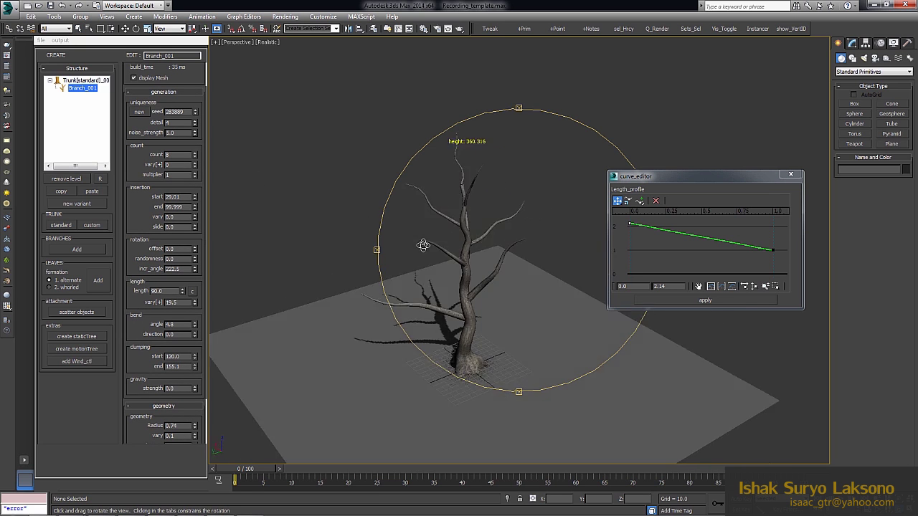
{"action": "left_click_drag", "start_coordinate": [194, 174], "coordinate": [194, 170]}
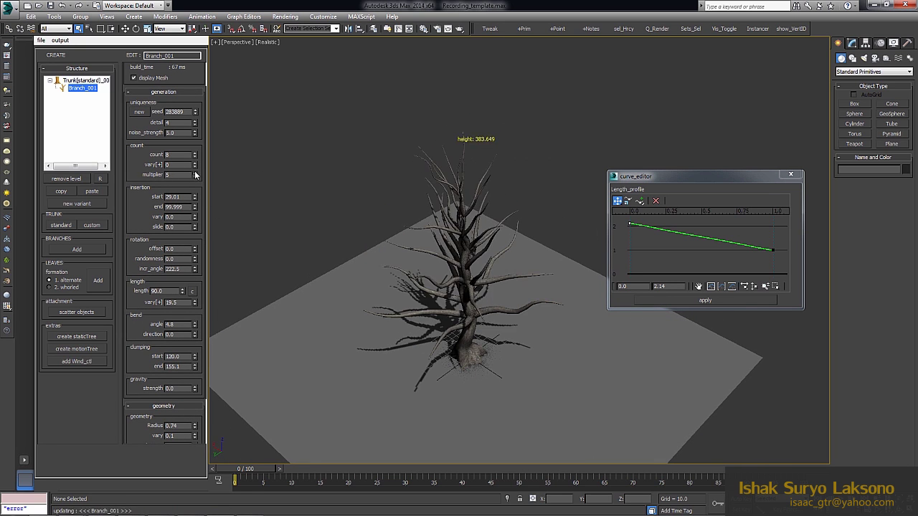
{"action": "middle_click_drag", "start_coordinate": [483, 307], "coordinate": [429, 311], "text": "alt"}
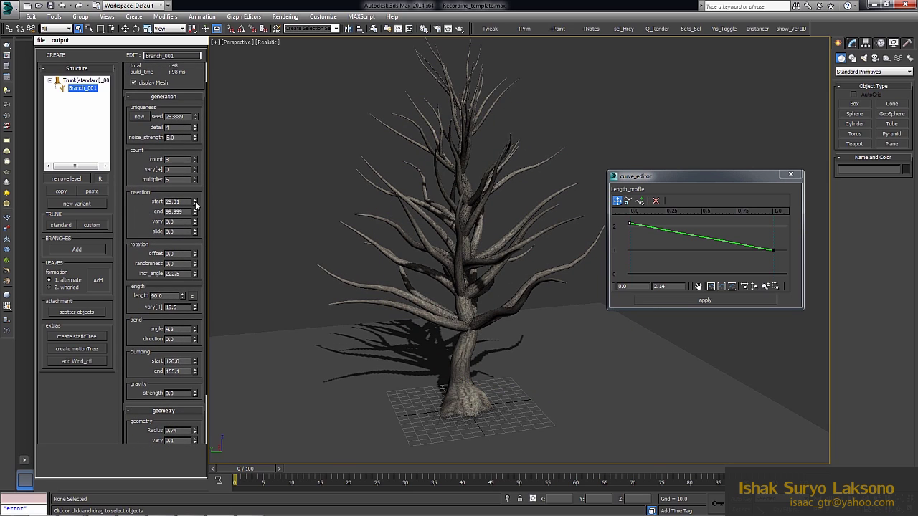
{"action": "left_click_drag", "start_coordinate": [195, 204], "coordinate": [195, 216]}
{"action": "mouse_move", "coordinate": [404, 287]}
{"action": "middle_mouse_down", "text": "alt"}
{"action": "mouse_move", "coordinate": [459, 256]}
{"action": "mouse_move", "coordinate": [430, 272]}
{"action": "middle_mouse_up", "text": "alt"}
Raise branch detail to 10 and lower the insertion end to 76.199
{"action": "scroll", "coordinate": [165, 286], "scroll_direction": "down", "scroll_amount": 2}
{"action": "mouse_move", "coordinate": [195, 334]}
{"action": "left_mouse_down"}
{"action": "mouse_move", "coordinate": [262, 123]}
{"action": "mouse_move", "coordinate": [251, 157]}
{"action": "mouse_move", "coordinate": [225, 157]}
{"action": "left_mouse_up"}
{"action": "scroll", "coordinate": [180, 125], "scroll_direction": "up", "scroll_amount": 2}
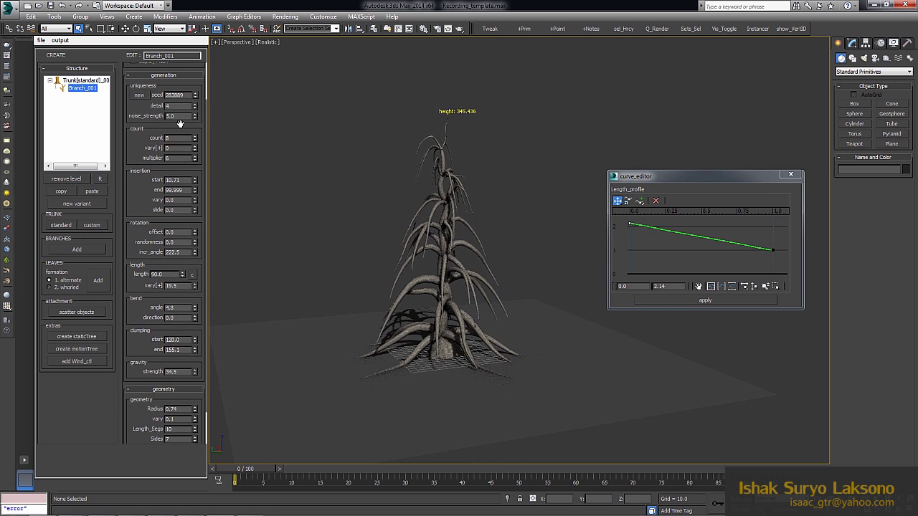
{"action": "left_click_drag", "start_coordinate": [195, 106], "coordinate": [201, 86]}
{"action": "mouse_move", "coordinate": [371, 231]}
{"action": "middle_mouse_down", "text": "alt"}
{"action": "mouse_move", "coordinate": [461, 249]}
{"action": "mouse_move", "coordinate": [323, 266]}
{"action": "middle_mouse_up", "text": "alt"}
{"action": "scroll", "coordinate": [459, 258], "scroll_direction": "up", "scroll_amount": 5}
{"action": "scroll", "coordinate": [156, 161], "scroll_direction": "down", "scroll_amount": 1}
{"action": "left_click_drag", "start_coordinate": [194, 172], "coordinate": [188, 287]}
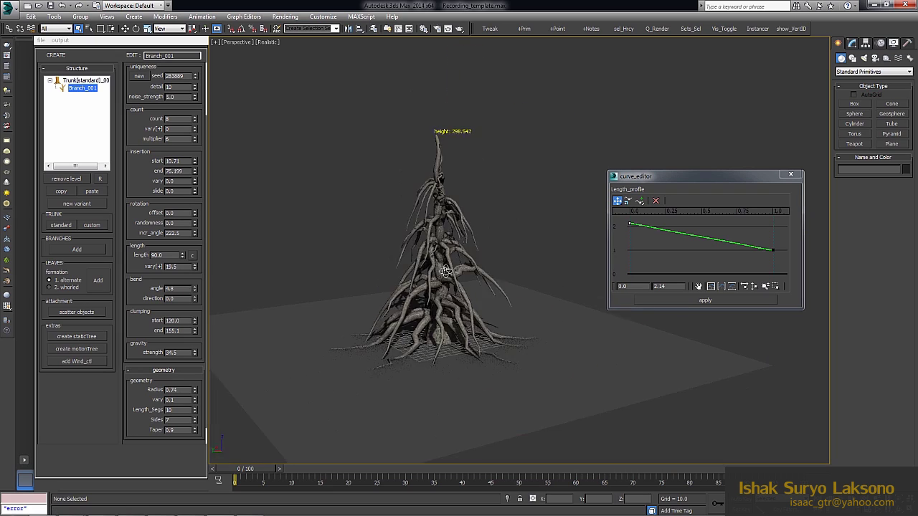
{"action": "middle_click_drag", "start_coordinate": [458, 273], "coordinate": [502, 215], "text": "alt"}
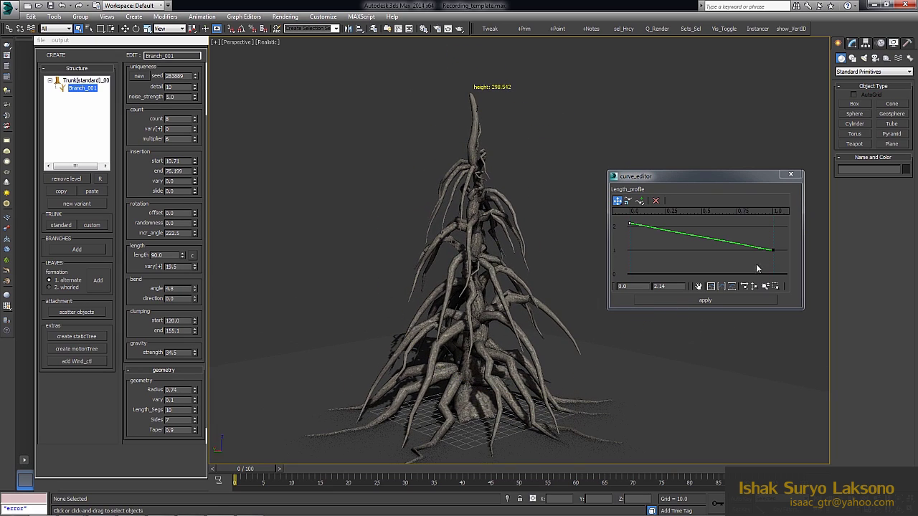
Close the length profile editor and remove the Branch_001 level, leaving the trunk
{"action": "left_click", "coordinate": [791, 174]}
{"action": "mouse_move", "coordinate": [545, 222]}
{"action": "middle_mouse_down"}
{"action": "mouse_move", "coordinate": [668, 241]}
{"action": "mouse_move", "coordinate": [645, 244]}
{"action": "middle_mouse_up"}
{"action": "left_click", "coordinate": [78, 179]}
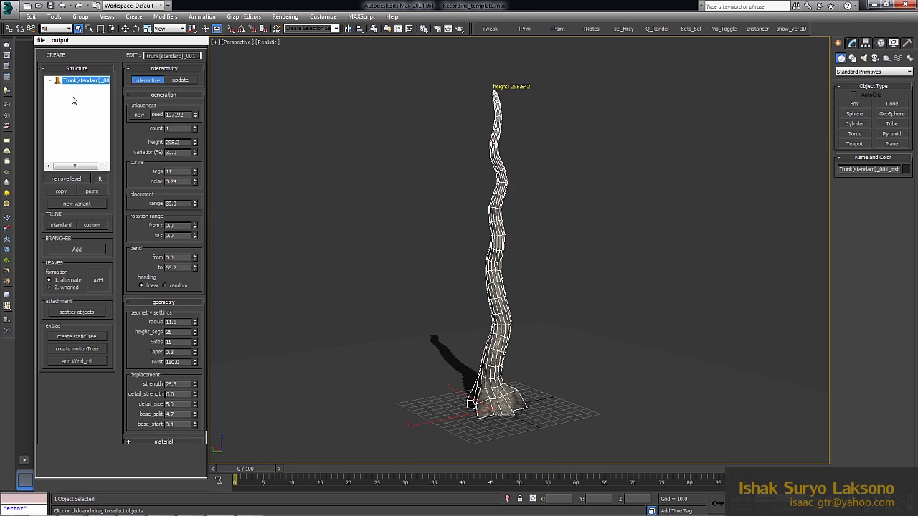
Replace the trunk with a custom trunk and curve it along an edited spline
{"action": "left_click", "coordinate": [66, 179]}
{"action": "left_click", "coordinate": [97, 226]}
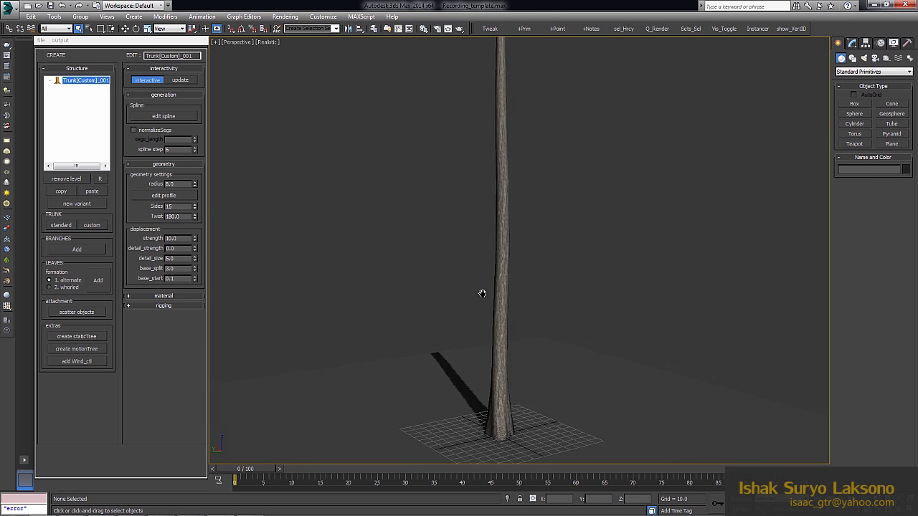
{"action": "mouse_move", "coordinate": [481, 293]}
{"action": "middle_mouse_down", "text": "alt"}
{"action": "mouse_move", "coordinate": [494, 237]}
{"action": "mouse_move", "coordinate": [578, 254]}
{"action": "middle_mouse_up", "text": "alt"}
{"action": "left_click", "coordinate": [163, 116]}
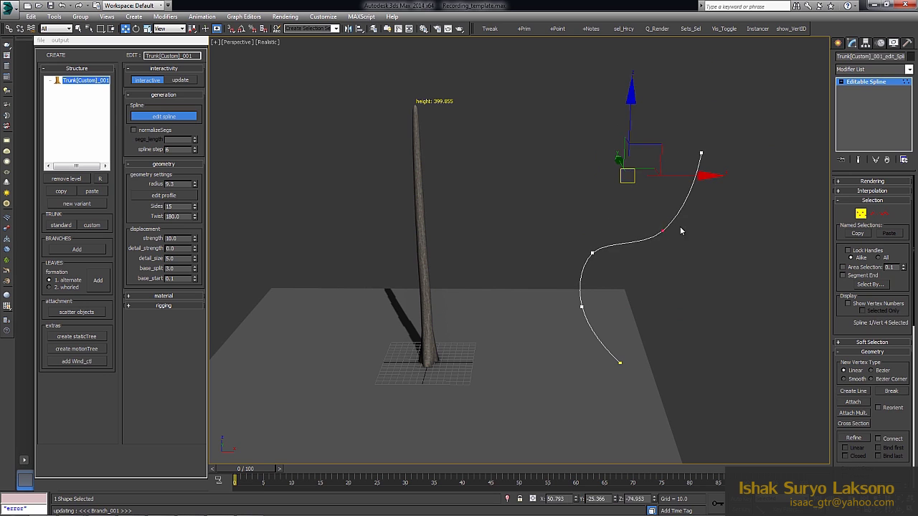
{"action": "mouse_move", "coordinate": [607, 258]}
{"action": "middle_mouse_down", "text": "alt"}
{"action": "mouse_move", "coordinate": [467, 236]}
{"action": "mouse_move", "coordinate": [558, 291]}
{"action": "mouse_move", "coordinate": [557, 254]}
{"action": "mouse_move", "coordinate": [584, 240]}
{"action": "mouse_move", "coordinate": [531, 155]}
{"action": "middle_mouse_up", "text": "alt"}
{"action": "mouse_move", "coordinate": [519, 303]}
{"action": "middle_mouse_down", "text": "alt"}
{"action": "mouse_move", "coordinate": [480, 242]}
{"action": "mouse_move", "coordinate": [556, 285]}
{"action": "mouse_move", "coordinate": [545, 237]}
{"action": "middle_mouse_up", "text": "alt"}
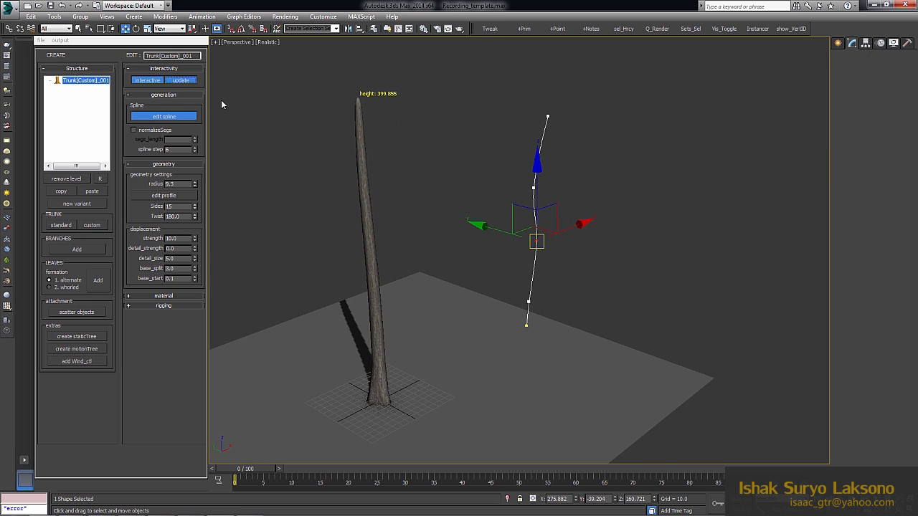
{"action": "middle_click_drag", "start_coordinate": [221, 101], "coordinate": [332, 192], "text": "alt"}
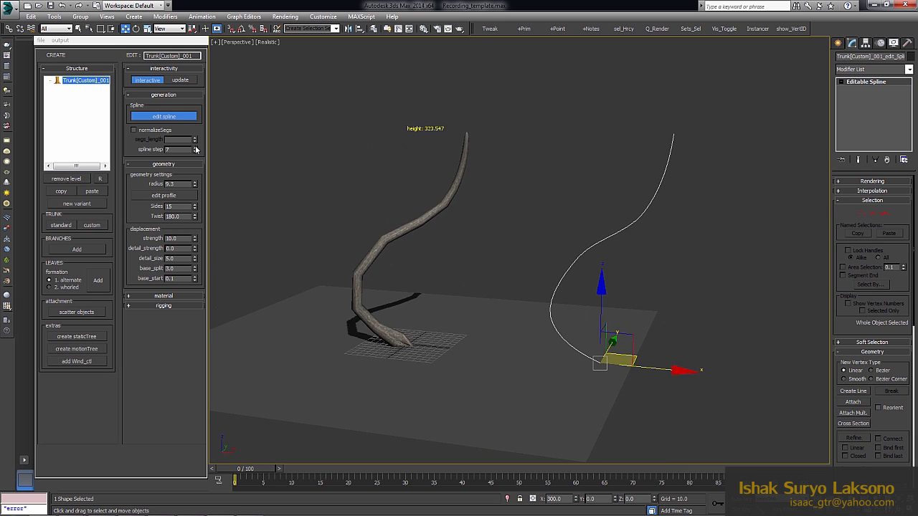
Set spline step 28, radius 15.5, base_start 0.6 and base_split 5.1 on the trunk
{"action": "left_click_drag", "start_coordinate": [195, 149], "coordinate": [195, 121]}
{"action": "middle_click_drag", "start_coordinate": [416, 156], "coordinate": [512, 217], "text": "alt"}
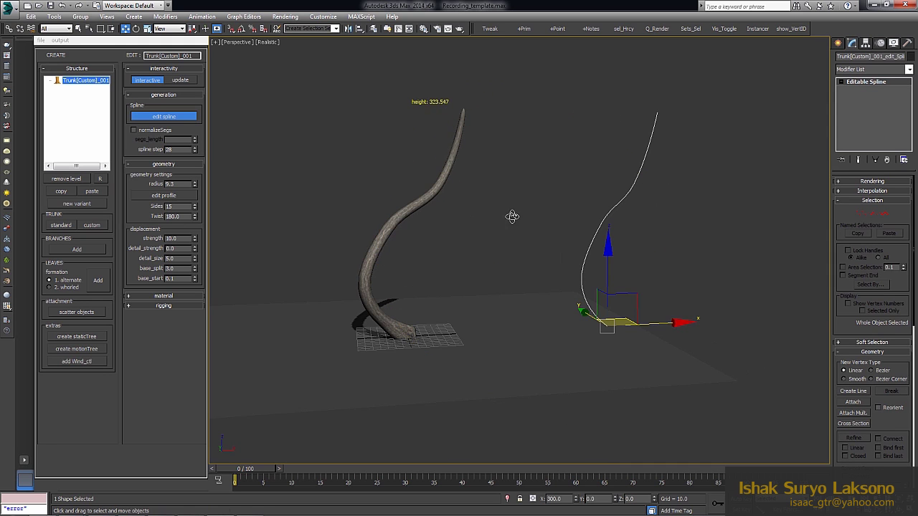
{"action": "left_click_drag", "start_coordinate": [194, 184], "coordinate": [194, 165]}
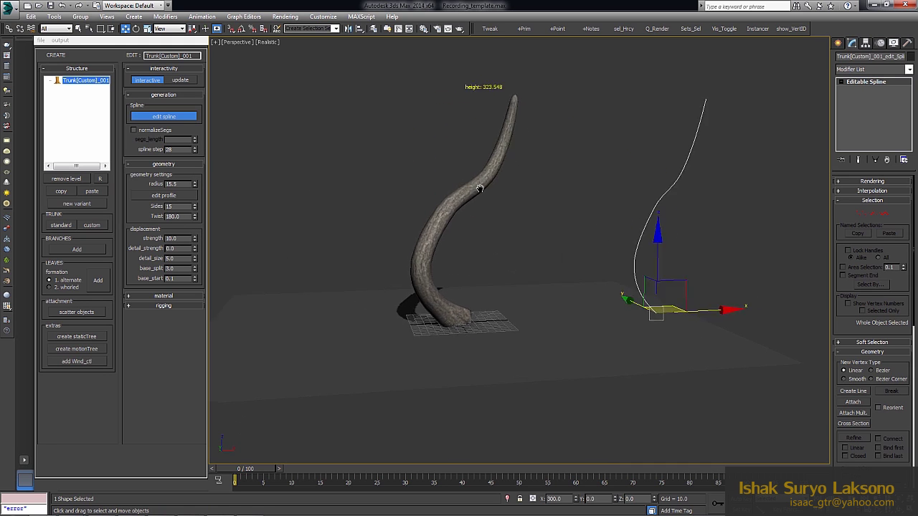
{"action": "middle_click_drag", "start_coordinate": [466, 251], "coordinate": [517, 215], "text": "alt"}
{"action": "left_click_drag", "start_coordinate": [194, 281], "coordinate": [194, 267]}
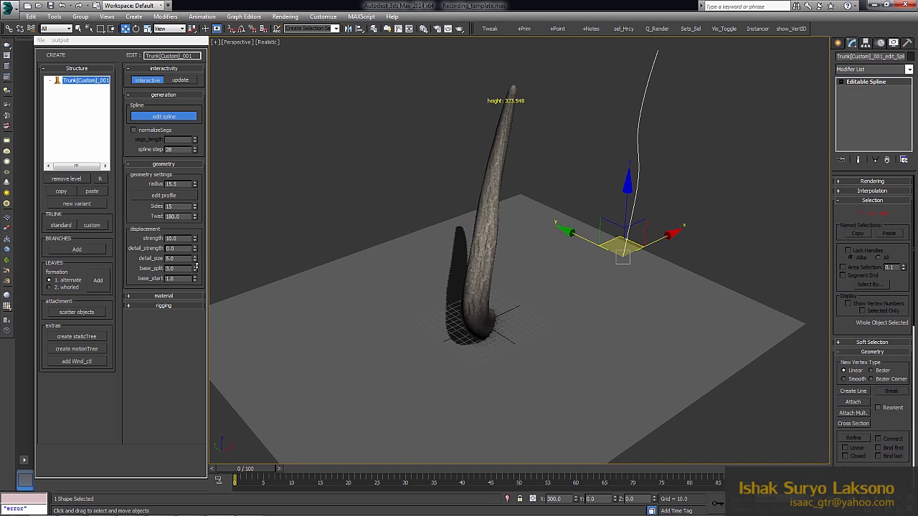
{"action": "middle_click_drag", "start_coordinate": [430, 259], "coordinate": [499, 233], "text": "alt"}
{"action": "key", "text": "F4"}
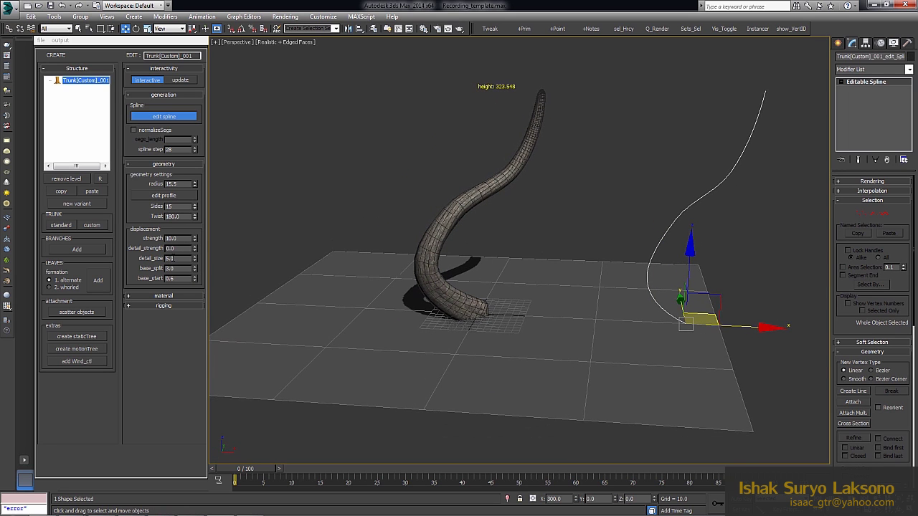
{"action": "left_click_drag", "start_coordinate": [194, 268], "coordinate": [196, 253]}
Move a spline point to bend the trunk further
{"action": "mouse_move", "coordinate": [459, 215]}
{"action": "middle_mouse_down", "text": "alt"}
{"action": "mouse_move", "coordinate": [545, 240]}
{"action": "mouse_move", "coordinate": [496, 290]}
{"action": "middle_mouse_up", "text": "alt"}
{"action": "middle_click_drag", "start_coordinate": [302, 220], "coordinate": [604, 297], "text": "alt"}
{"action": "key", "text": "1"}
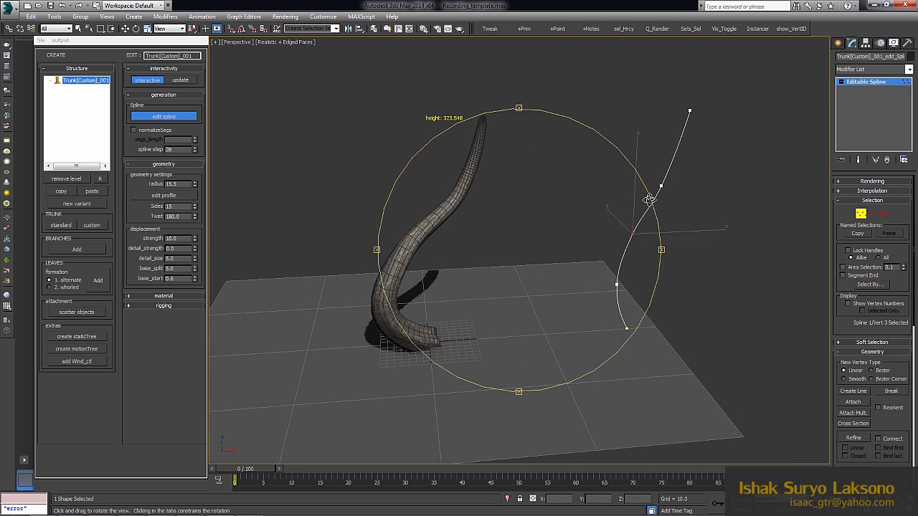
{"action": "middle_click_drag", "start_coordinate": [648, 199], "coordinate": [676, 209], "text": "alt"}
{"action": "key", "text": "w"}
{"action": "key", "text": "2"}
{"action": "middle_click_drag", "start_coordinate": [502, 236], "coordinate": [767, 135], "text": "alt"}
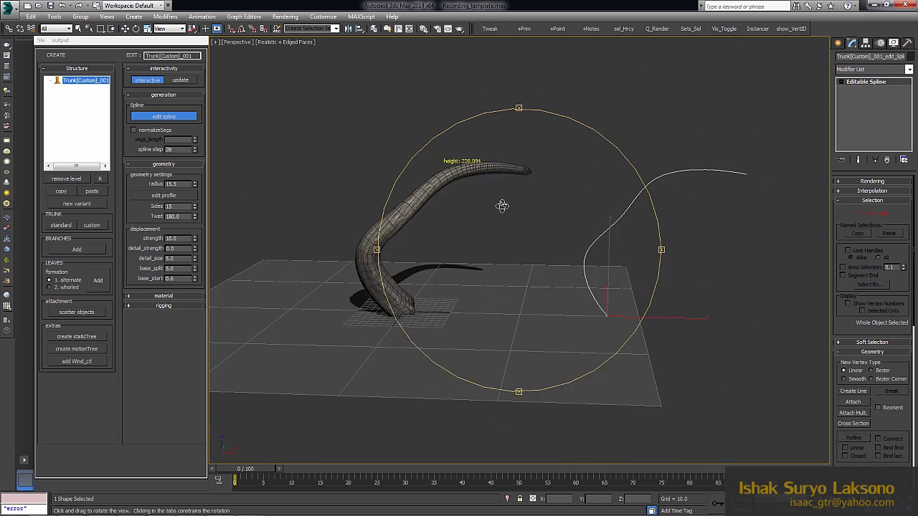
{"action": "middle_click_drag", "start_coordinate": [502, 205], "coordinate": [482, 229], "text": "alt"}
Straighten the trunk's radius_profile curve into an even taper, then close it and deselect
{"action": "key", "text": "1"}
{"action": "left_click", "coordinate": [184, 196]}
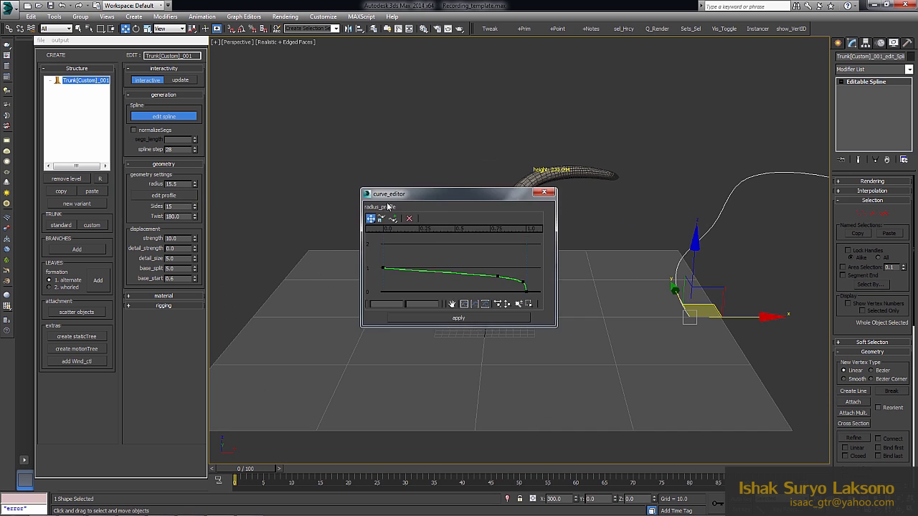
{"action": "left_click_drag", "start_coordinate": [388, 199], "coordinate": [297, 108]}
{"action": "middle_click_drag", "start_coordinate": [488, 307], "coordinate": [536, 317]}
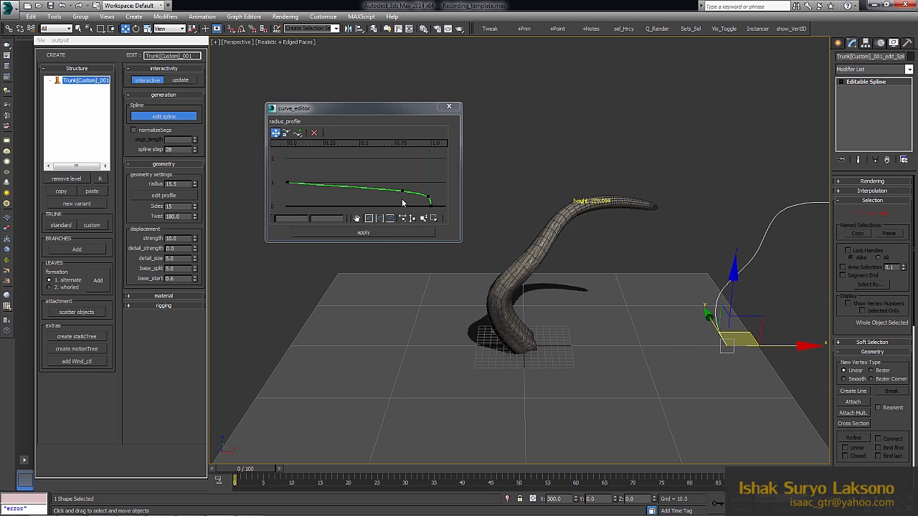
{"action": "middle_click_drag", "start_coordinate": [492, 246], "coordinate": [476, 239], "text": "alt"}
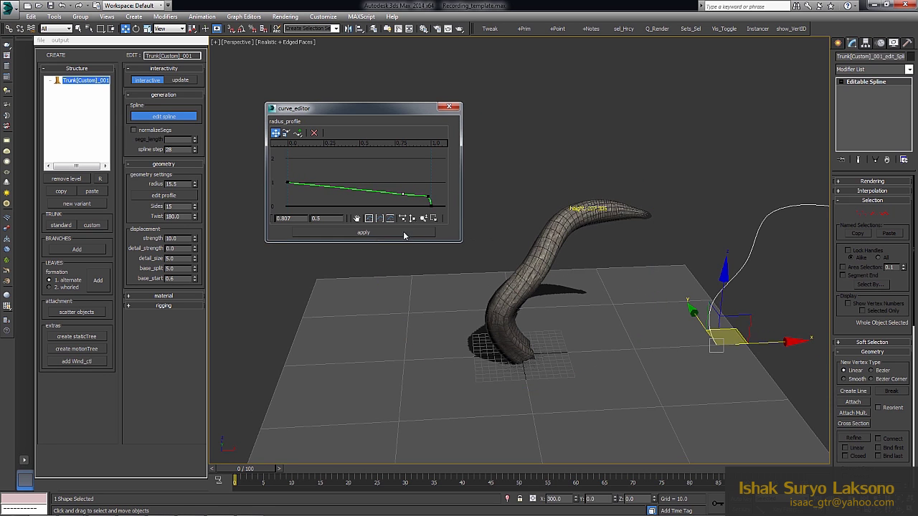
{"action": "middle_click_drag", "start_coordinate": [580, 246], "coordinate": [545, 258], "text": "alt"}
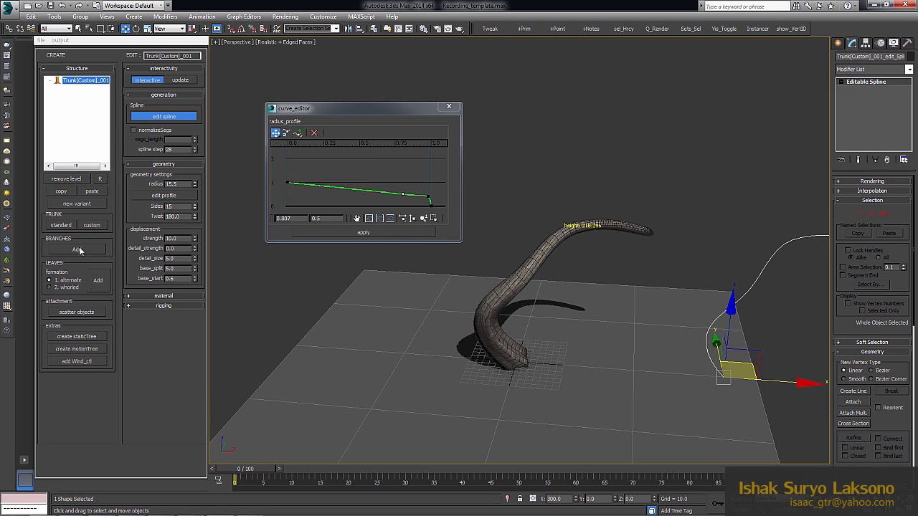
{"action": "left_click", "coordinate": [450, 106]}
{"action": "left_click", "coordinate": [494, 157]}
{"action": "mouse_move", "coordinate": [564, 158]}
{"action": "middle_mouse_down", "text": "alt"}
{"action": "mouse_move", "coordinate": [491, 168]}
{"action": "mouse_move", "coordinate": [502, 201]}
{"action": "middle_mouse_up", "text": "alt"}
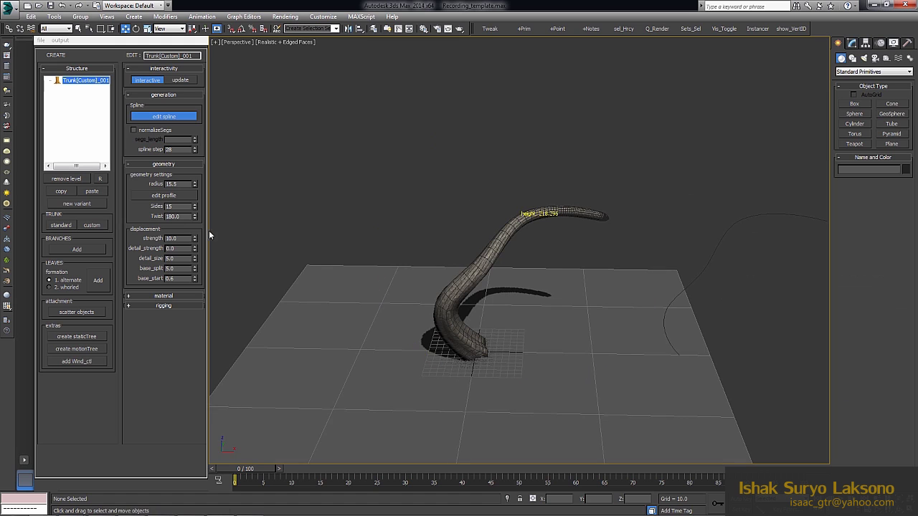
Add a first branch level and start its branches lower down the trunk
{"action": "left_click", "coordinate": [81, 248]}
{"action": "middle_click_drag", "start_coordinate": [451, 221], "coordinate": [459, 215], "text": "alt"}
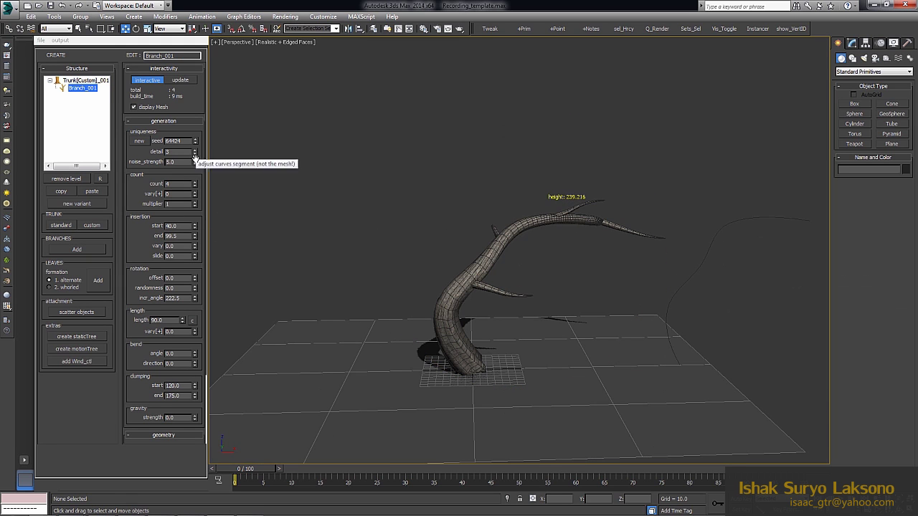
{"action": "scroll", "coordinate": [193, 157], "scroll_direction": "down", "scroll_amount": 1}
{"action": "left_click_drag", "start_coordinate": [194, 173], "coordinate": [194, 137]}
{"action": "middle_click_drag", "start_coordinate": [459, 237], "coordinate": [488, 230], "text": "alt"}
{"action": "left_click_drag", "start_coordinate": [195, 216], "coordinate": [194, 238]}
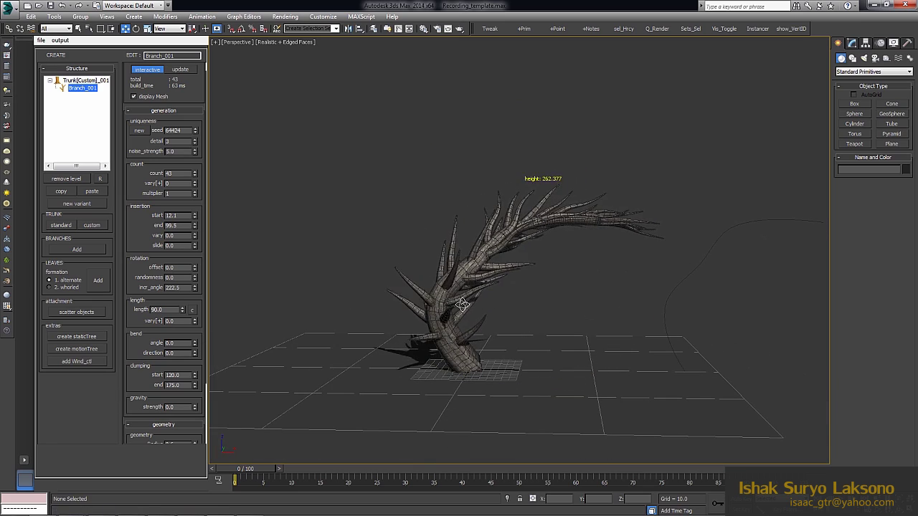
{"action": "mouse_move", "coordinate": [502, 258]}
{"action": "middle_mouse_down", "text": "alt"}
{"action": "mouse_move", "coordinate": [519, 262]}
{"action": "mouse_move", "coordinate": [520, 243]}
{"action": "middle_mouse_up", "text": "alt"}
{"action": "key", "text": "F4"}
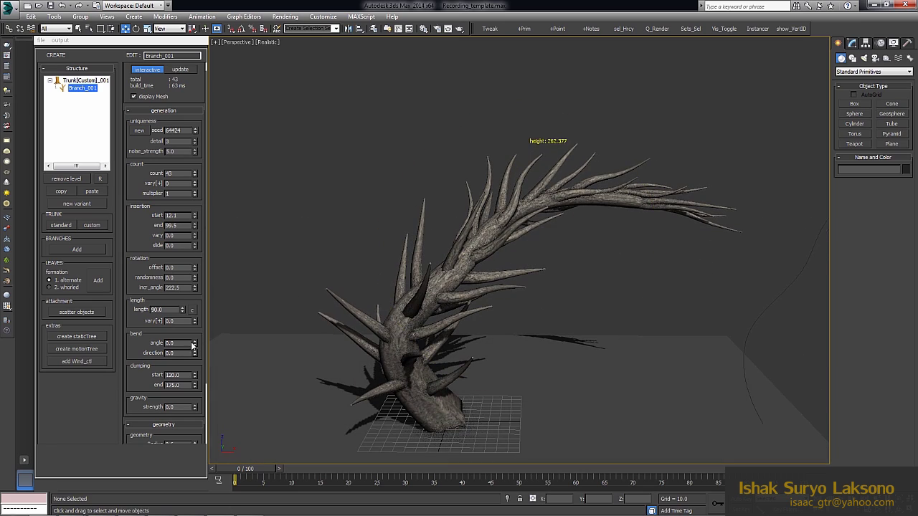
Lengthen the branches to 115.7 with length variation 27.8
{"action": "mouse_move", "coordinate": [182, 303]}
{"action": "left_mouse_down"}
{"action": "mouse_move", "coordinate": [182, 291]}
{"action": "mouse_move", "coordinate": [194, 307]}
{"action": "left_mouse_up"}
{"action": "scroll", "coordinate": [182, 343], "scroll_direction": "down", "scroll_amount": 3}
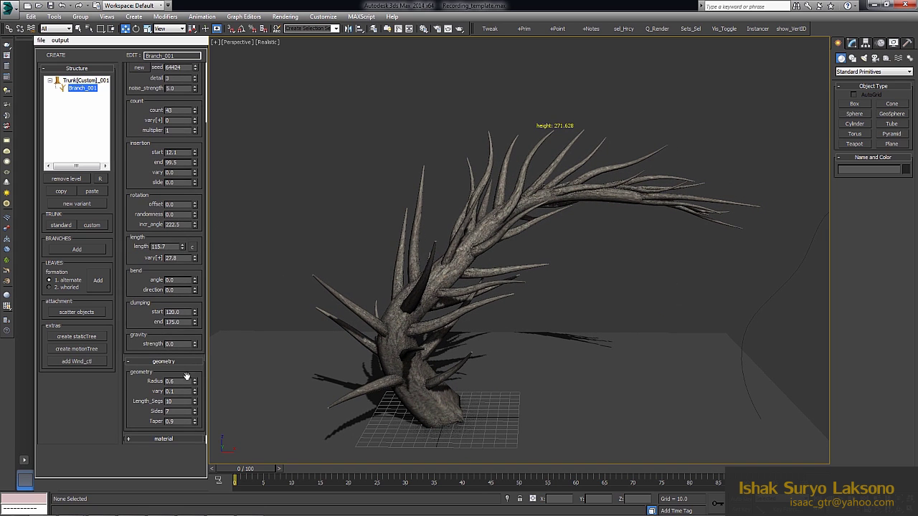
{"action": "left_click_drag", "start_coordinate": [196, 381], "coordinate": [196, 379]}
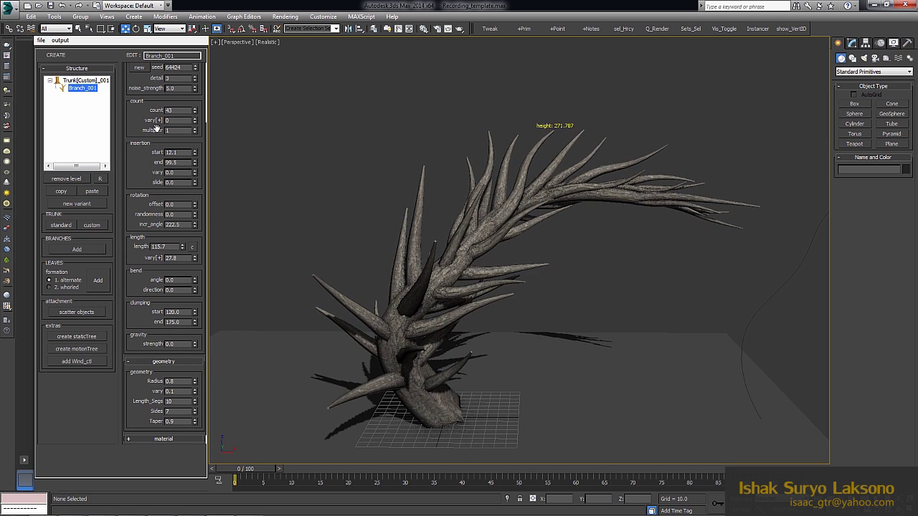
{"action": "scroll", "coordinate": [165, 301], "scroll_direction": "up", "scroll_amount": 4}
{"action": "scroll", "coordinate": [448, 228], "scroll_direction": "down", "scroll_amount": 2}
{"action": "mouse_move", "coordinate": [448, 228]}
{"action": "middle_mouse_down", "text": "alt"}
{"action": "mouse_move", "coordinate": [696, 230]}
{"action": "mouse_move", "coordinate": [496, 237]}
{"action": "middle_mouse_up", "text": "alt"}
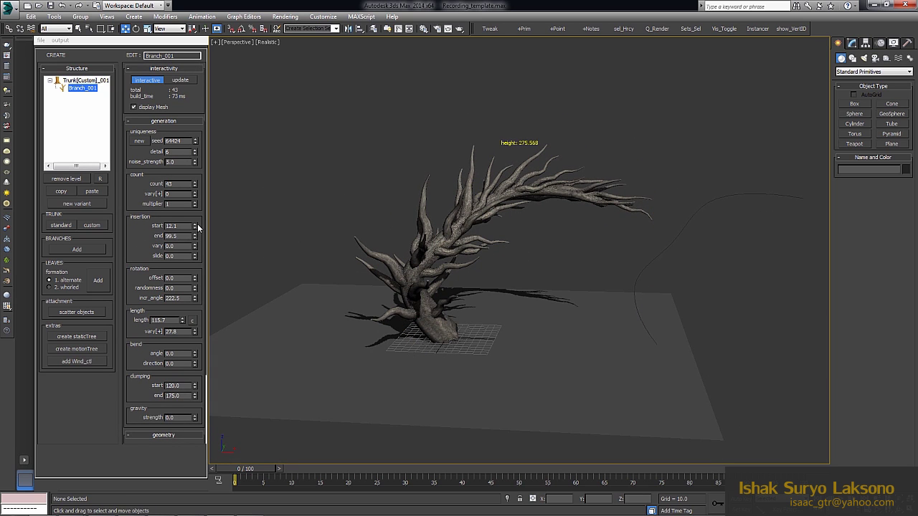
Set insertion start to 37.9 for 12 branches, with a length profile favouring lower branches
{"action": "left_click_drag", "start_coordinate": [195, 227], "coordinate": [193, 195]}
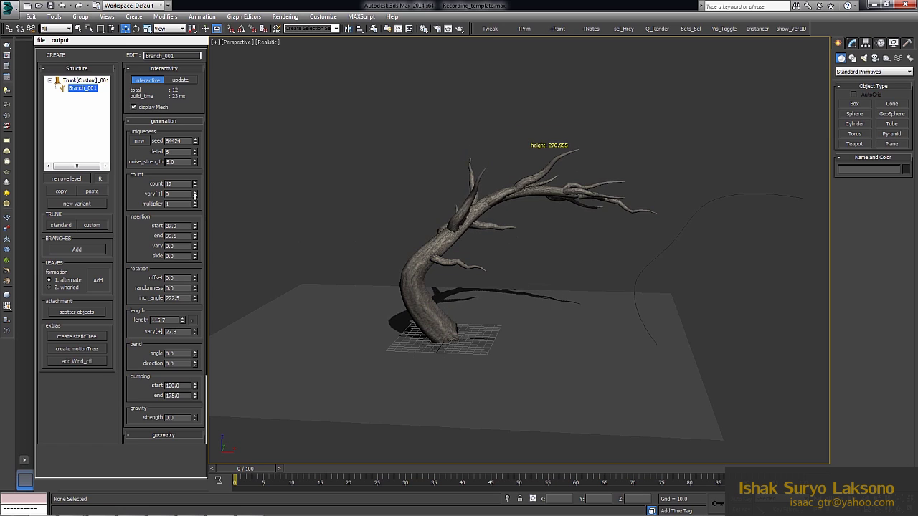
{"action": "left_click", "coordinate": [194, 322]}
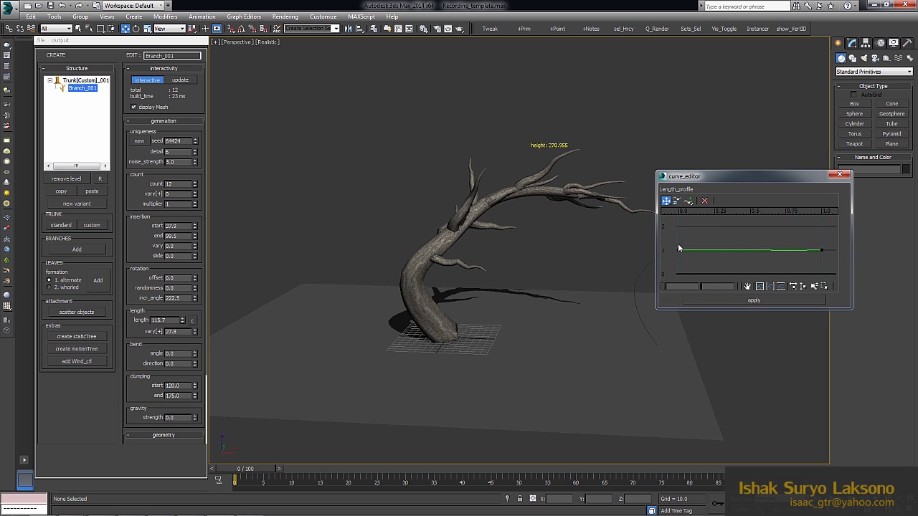
{"action": "left_click", "coordinate": [164, 435]}
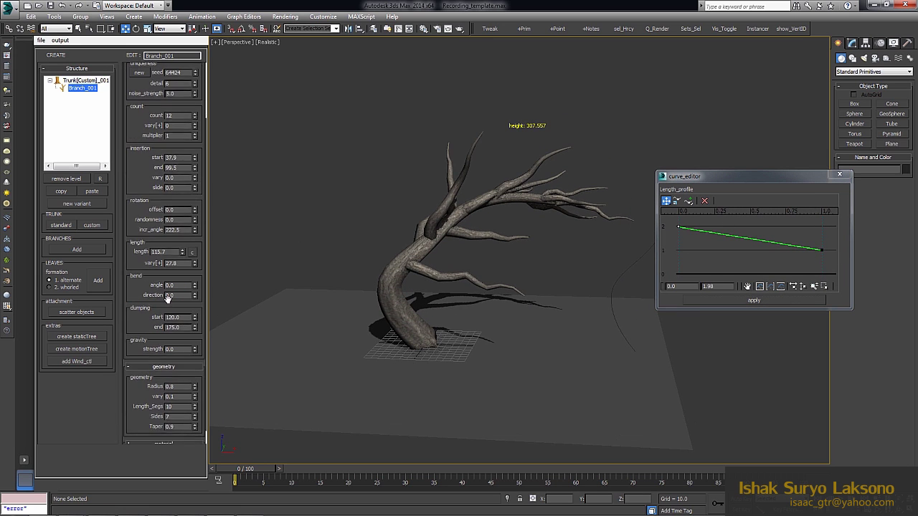
Set branch gravity to -15.8 and dumping end to 128.6
{"action": "left_click_drag", "start_coordinate": [193, 350], "coordinate": [194, 430]}
{"action": "middle_click_drag", "start_coordinate": [430, 251], "coordinate": [502, 258], "text": "alt"}
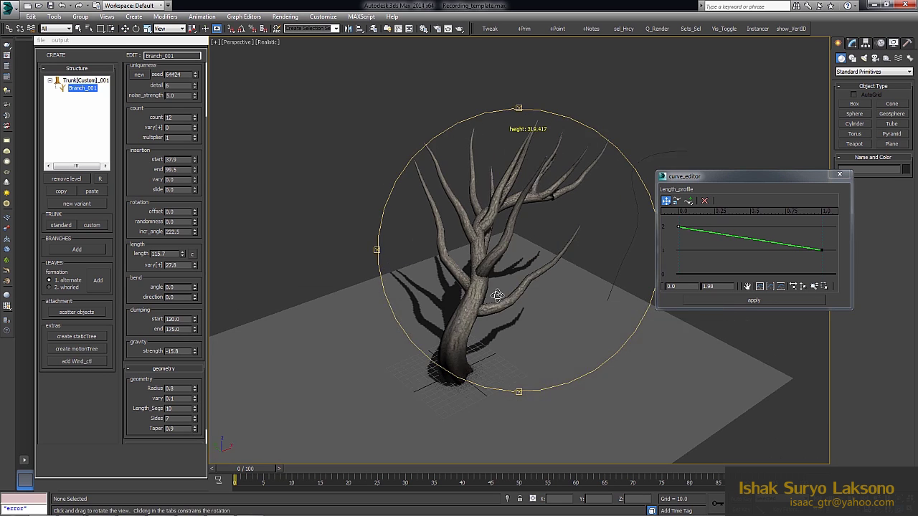
{"action": "scroll", "coordinate": [194, 316], "scroll_direction": "down", "scroll_amount": 1}
{"action": "left_click_drag", "start_coordinate": [194, 314], "coordinate": [193, 344]}
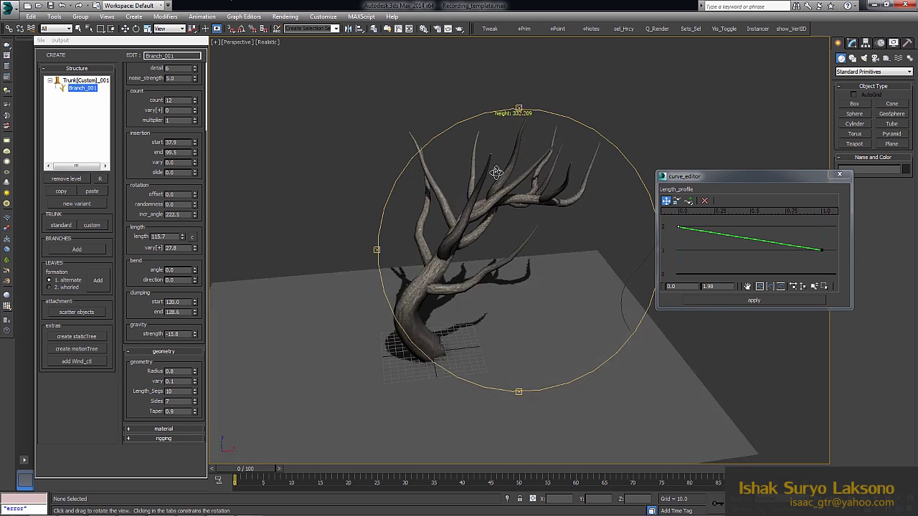
{"action": "middle_click_drag", "start_coordinate": [287, 273], "coordinate": [215, 258], "text": "alt"}
{"action": "scroll", "coordinate": [110, 250], "scroll_direction": "up", "scroll_amount": 5}
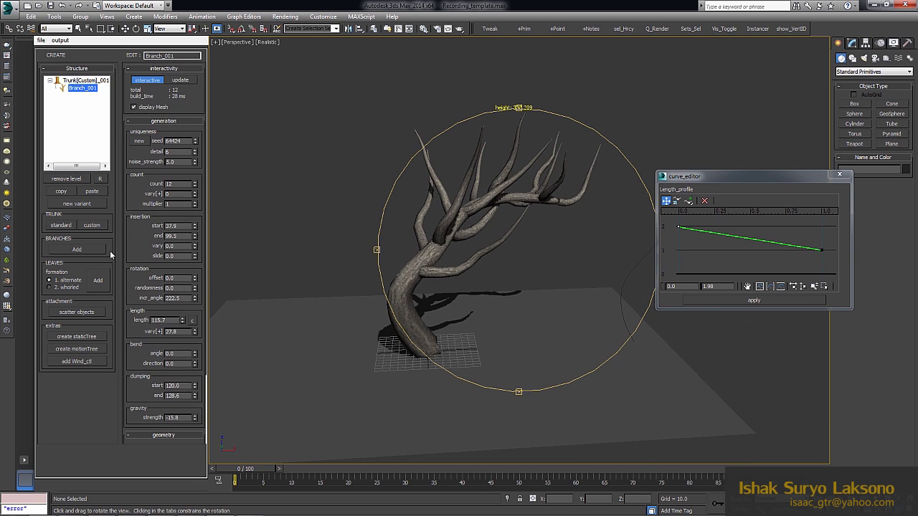
Add a Branch_002 twig level and regenerate the tree
{"action": "left_click", "coordinate": [72, 249]}
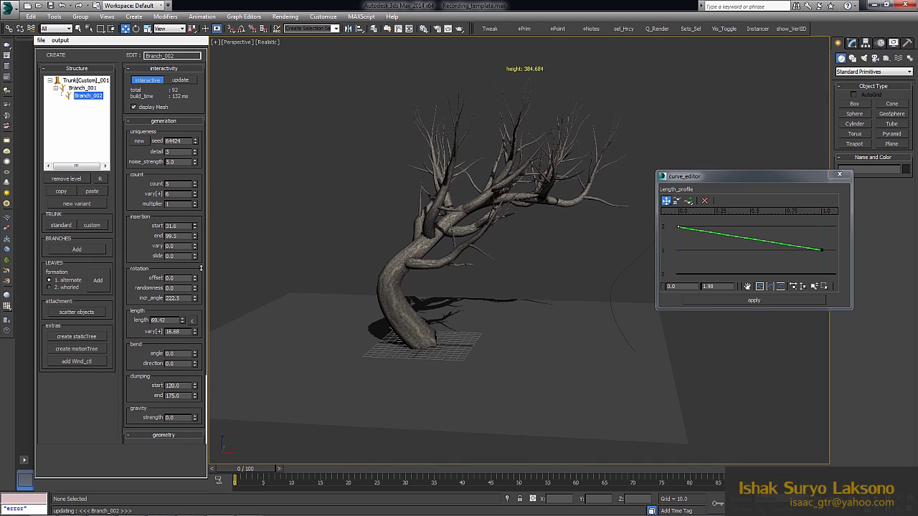
{"action": "middle_click_drag", "start_coordinate": [487, 223], "coordinate": [502, 230], "text": "alt"}
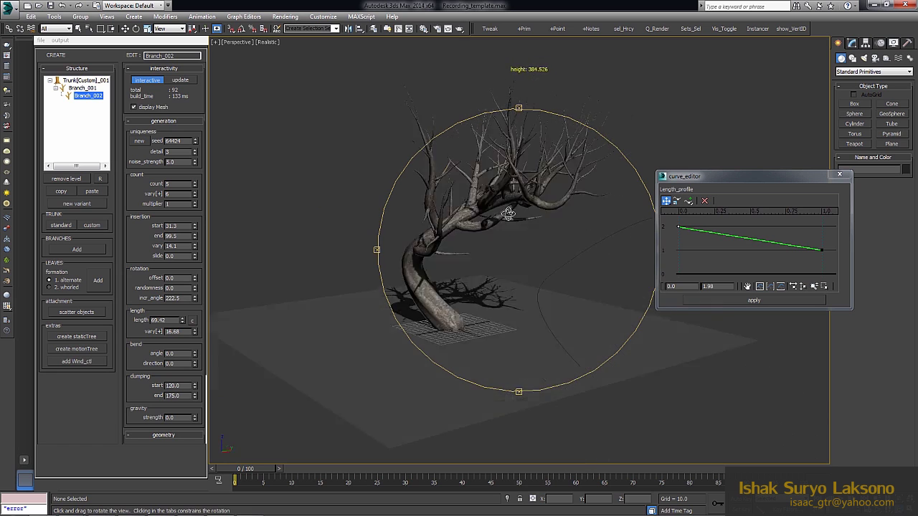
{"action": "left_click", "coordinate": [65, 225]}
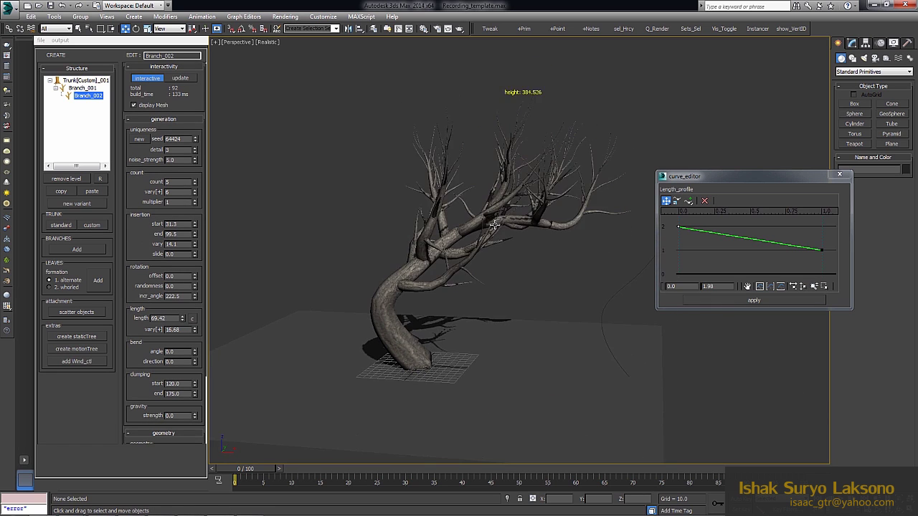
{"action": "scroll", "coordinate": [199, 195], "scroll_direction": "down", "scroll_amount": 2}
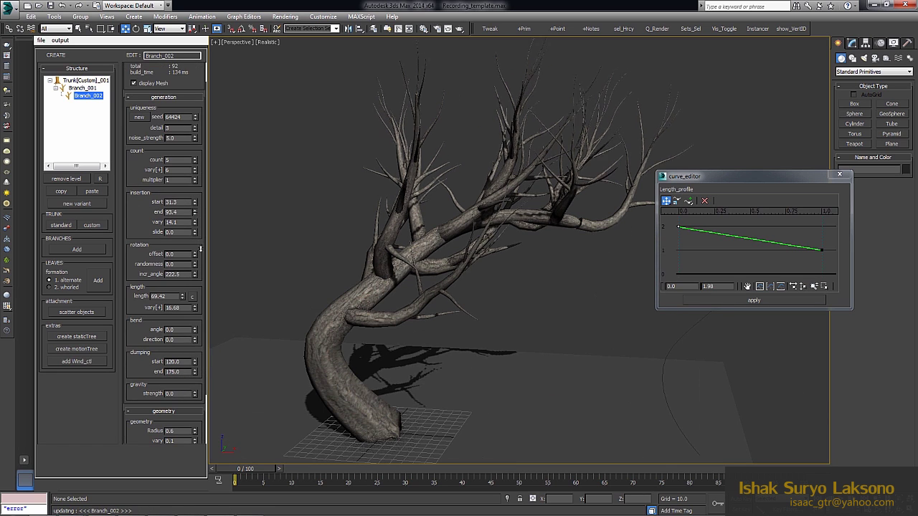
Extend Branch_001 insertion end to 95.1, then add and remove a third branch level
{"action": "left_click", "coordinate": [82, 88]}
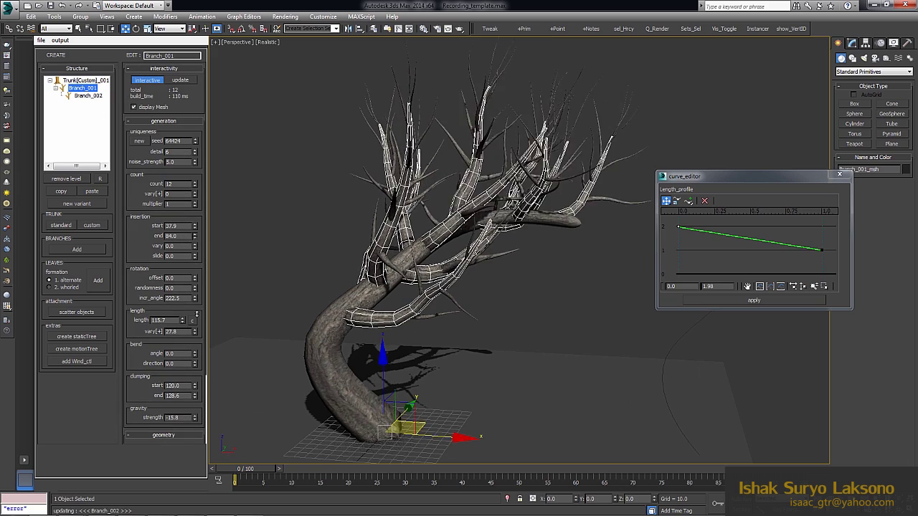
{"action": "mouse_move", "coordinate": [329, 208]}
{"action": "middle_mouse_down", "text": "alt"}
{"action": "mouse_move", "coordinate": [516, 228]}
{"action": "mouse_move", "coordinate": [453, 220]}
{"action": "middle_mouse_up", "text": "alt"}
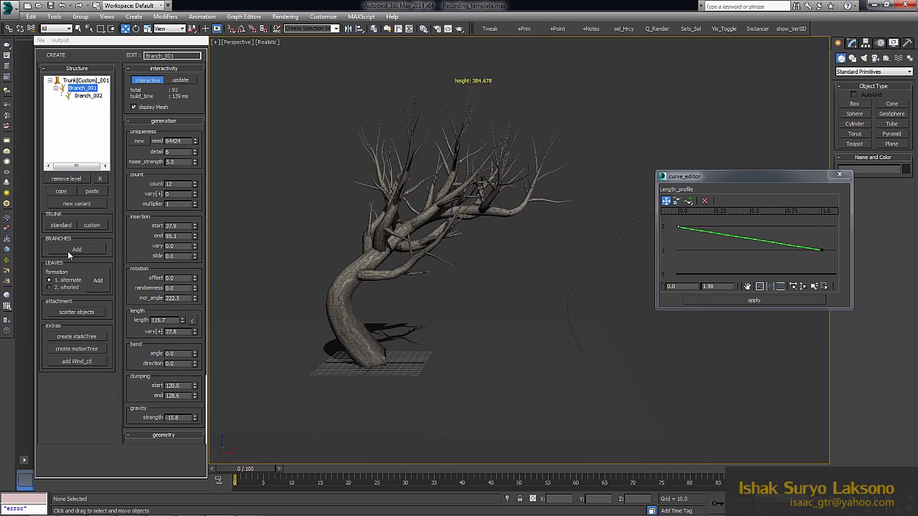
{"action": "left_click", "coordinate": [69, 251]}
{"action": "left_click", "coordinate": [81, 179]}
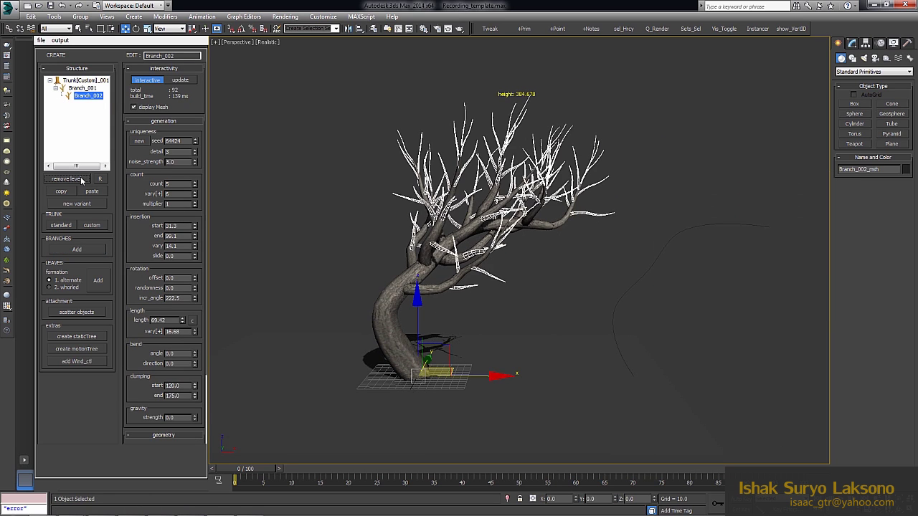
Re-add the Branch_003 level and inspect it with edged faces shown
{"action": "left_click", "coordinate": [77, 249]}
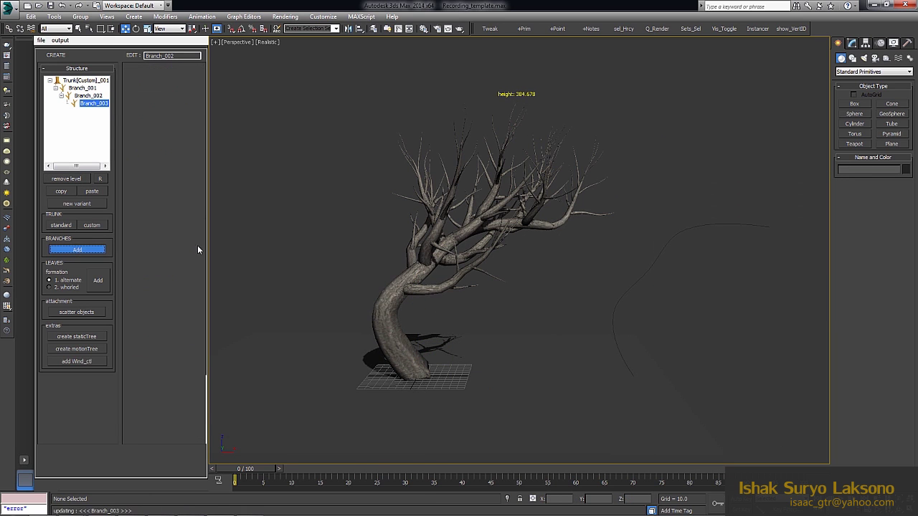
{"action": "scroll", "coordinate": [512, 280], "scroll_direction": "down", "scroll_amount": 3}
{"action": "key", "text": "F4"}
{"action": "middle_click_drag", "start_coordinate": [512, 280], "coordinate": [545, 272], "text": "alt"}
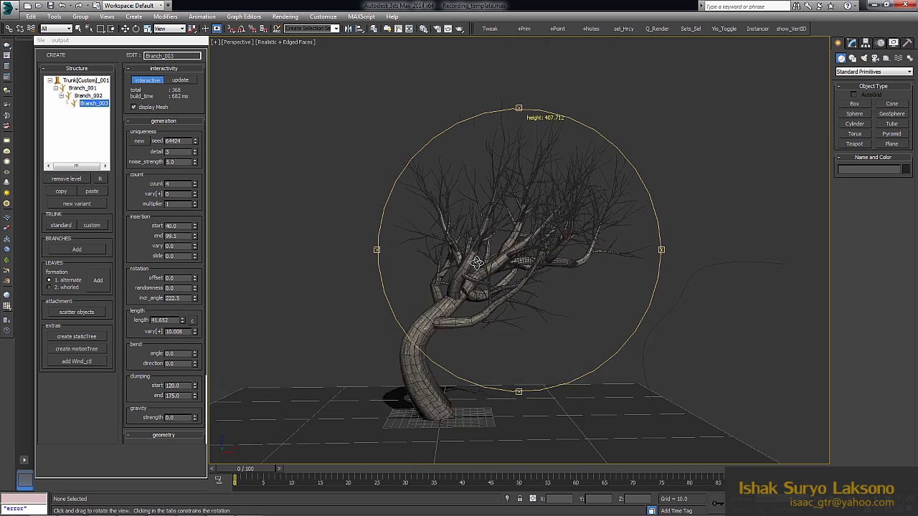
{"action": "scroll", "coordinate": [512, 280], "scroll_direction": "up", "scroll_amount": 5}
Set Branch_003 gravity strength to -2.0 in the geometry rollout and check the droop
{"action": "left_click", "coordinate": [199, 435]}
{"action": "scroll", "coordinate": [199, 383], "scroll_direction": "down", "scroll_amount": 3}
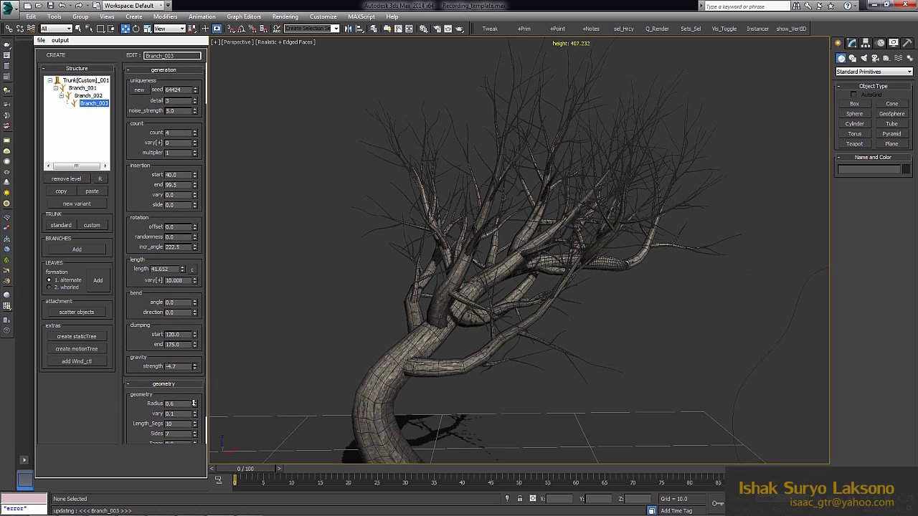
{"action": "key", "text": "F4"}
{"action": "left_click_drag", "start_coordinate": [194, 366], "coordinate": [206, 345]}
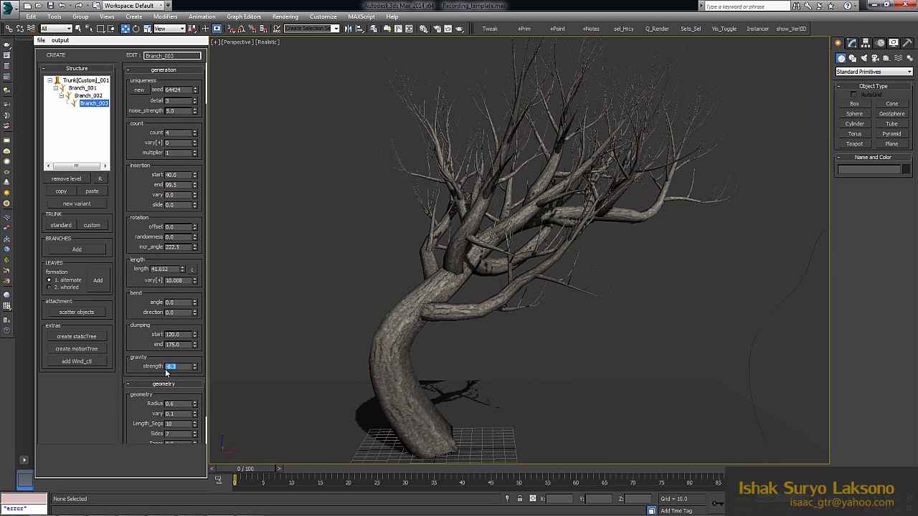
{"action": "scroll", "coordinate": [366, 273], "scroll_direction": "up", "scroll_amount": 5}
{"action": "type", "text": "-2"}
{"action": "key", "text": "F4"}
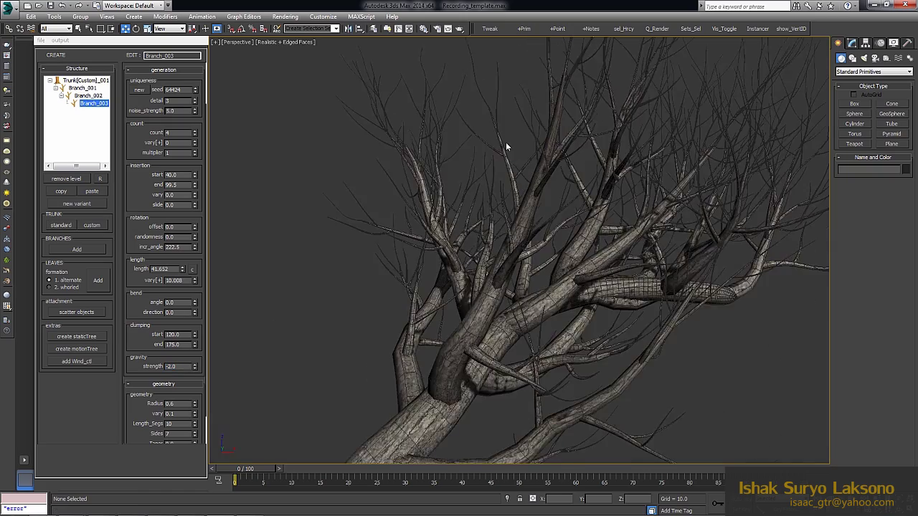
{"action": "key", "text": "F4"}
{"action": "middle_click_drag", "start_coordinate": [496, 187], "coordinate": [297, 264], "text": "alt"}
Add a Leaf_001 level and preview only 1 percent of the leaves
{"action": "left_click", "coordinate": [97, 280]}
{"action": "scroll", "coordinate": [502, 251], "scroll_direction": "down", "scroll_amount": 5}
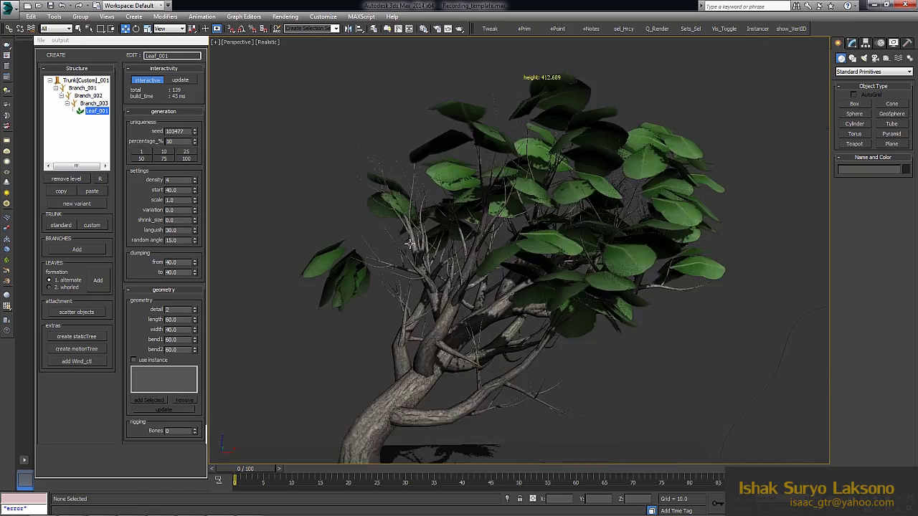
{"action": "middle_click_drag", "start_coordinate": [502, 251], "coordinate": [445, 237], "text": "alt"}
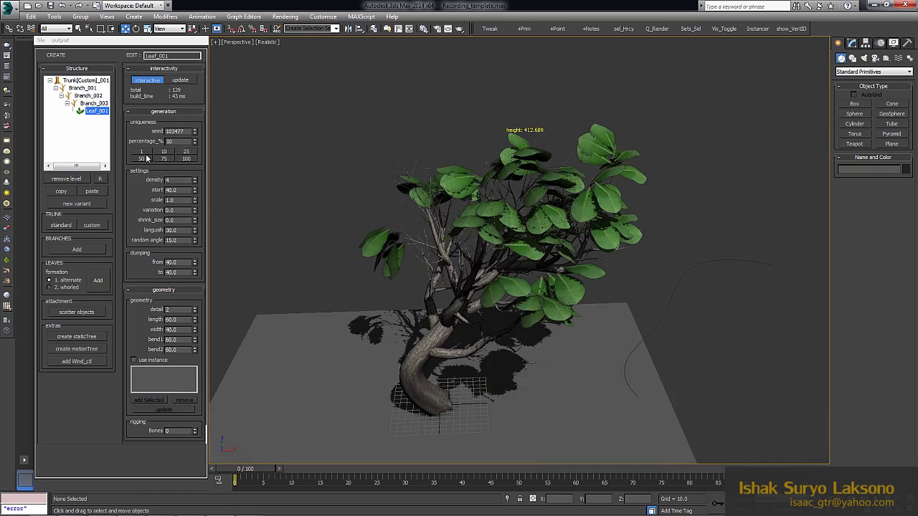
{"action": "left_click", "coordinate": [142, 152]}
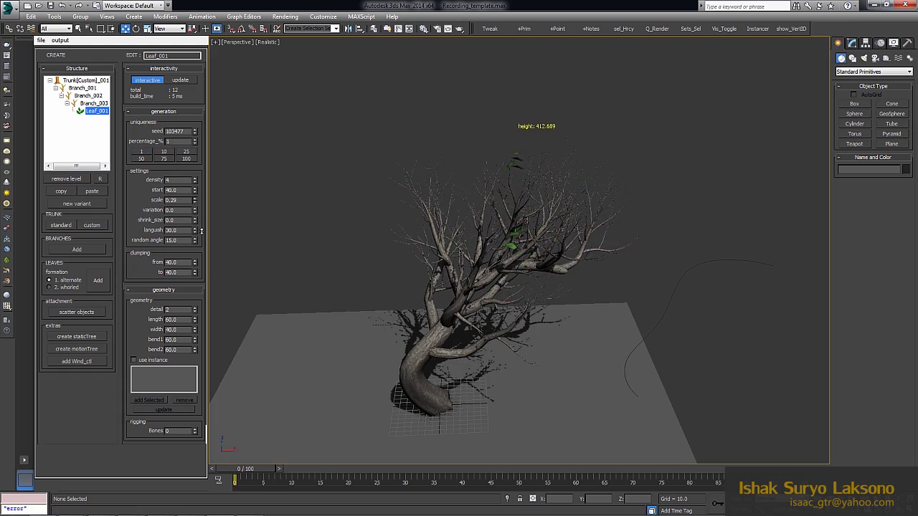
{"action": "scroll", "coordinate": [502, 251], "scroll_direction": "up", "scroll_amount": 5}
{"action": "key", "text": "F4"}
{"action": "middle_click_drag", "start_coordinate": [500, 211], "coordinate": [459, 237], "text": "alt"}
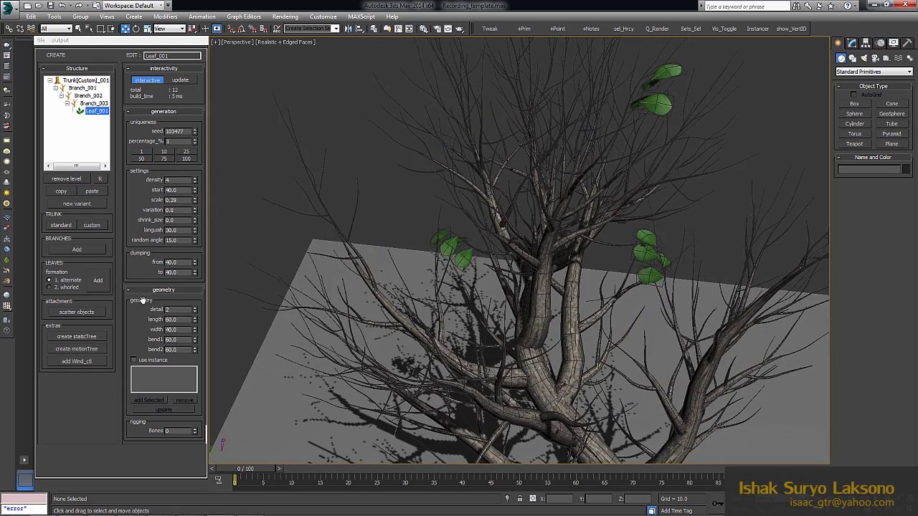
Set leaf width 27.8, bend1 30.6, density 10, random angle 25.4 and start 0.001
{"action": "scroll", "coordinate": [190, 323], "scroll_direction": "down", "scroll_amount": 2}
{"action": "scroll", "coordinate": [142, 315], "scroll_direction": "down", "scroll_amount": 1}
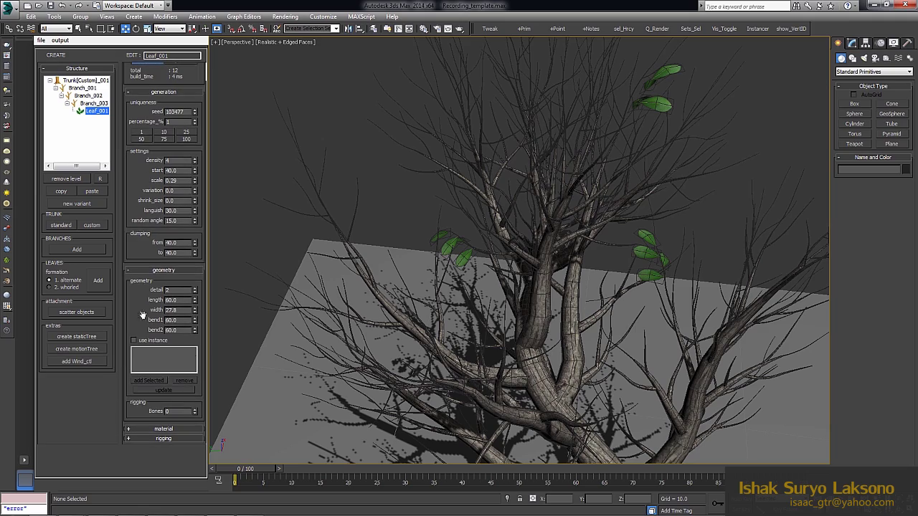
{"action": "scroll", "coordinate": [146, 320], "scroll_direction": "up", "scroll_amount": 2}
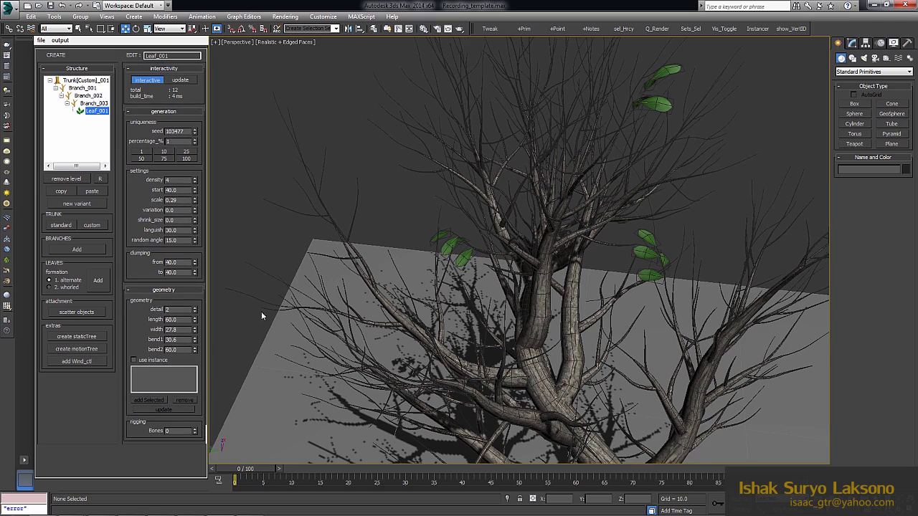
{"action": "middle_click_drag", "start_coordinate": [261, 311], "coordinate": [507, 241], "text": "alt"}
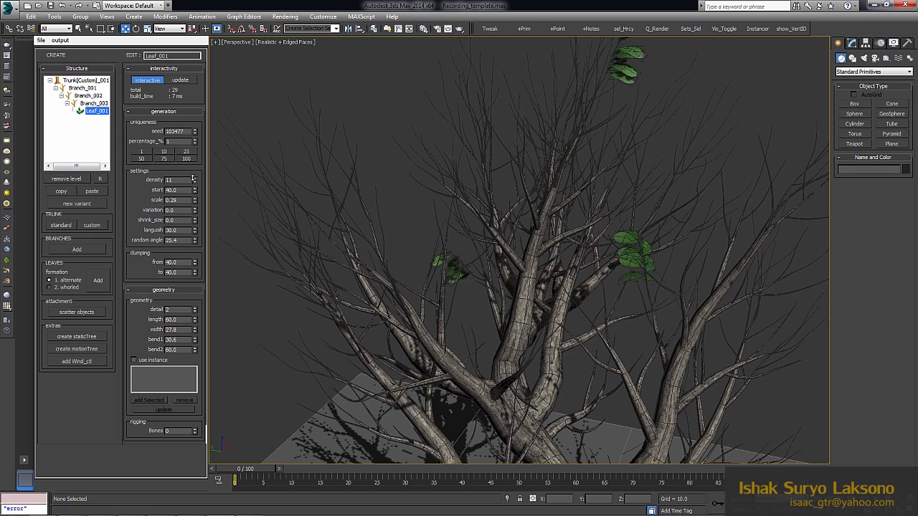
{"action": "scroll", "coordinate": [159, 222], "scroll_direction": "down", "scroll_amount": 2}
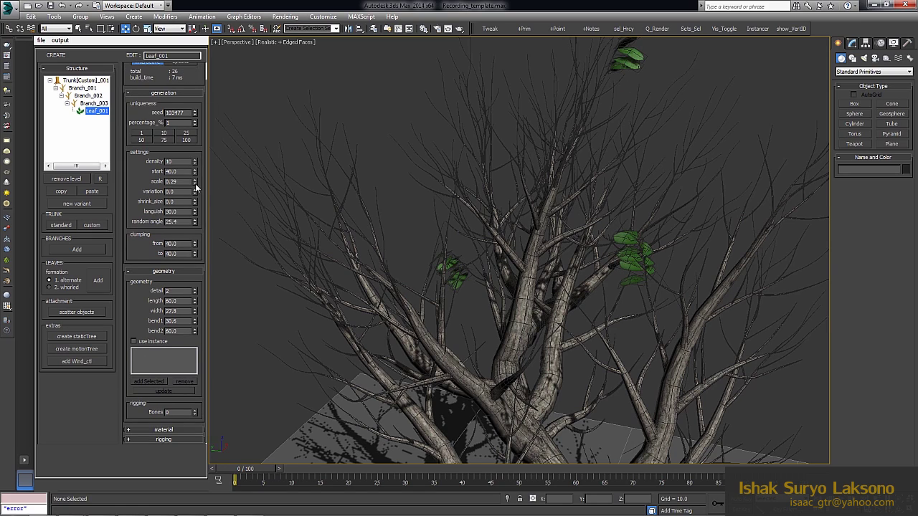
{"action": "middle_click_drag", "start_coordinate": [230, 383], "coordinate": [264, 249], "text": "alt"}
{"action": "key", "text": "F4"}
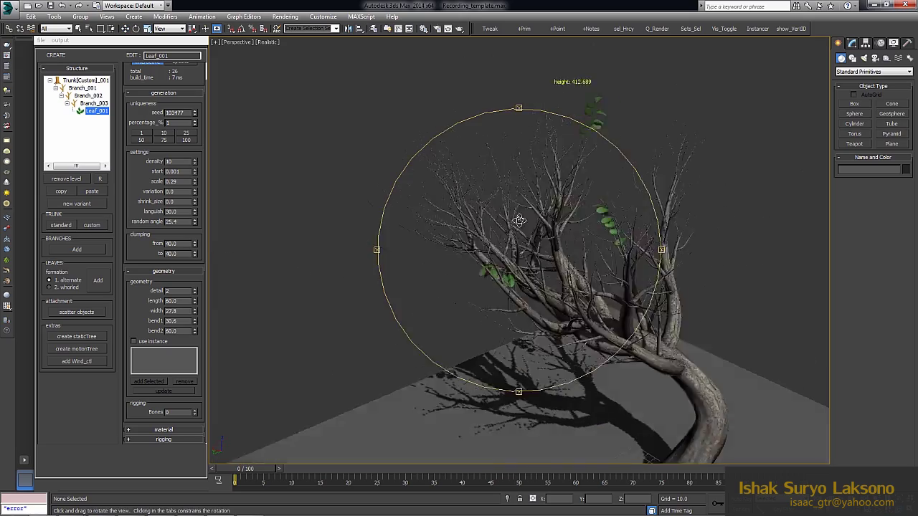
Show 100 percent of leaves at scale 0.2 with variation 0.01, and orbit to inspect
{"action": "left_click", "coordinate": [187, 140]}
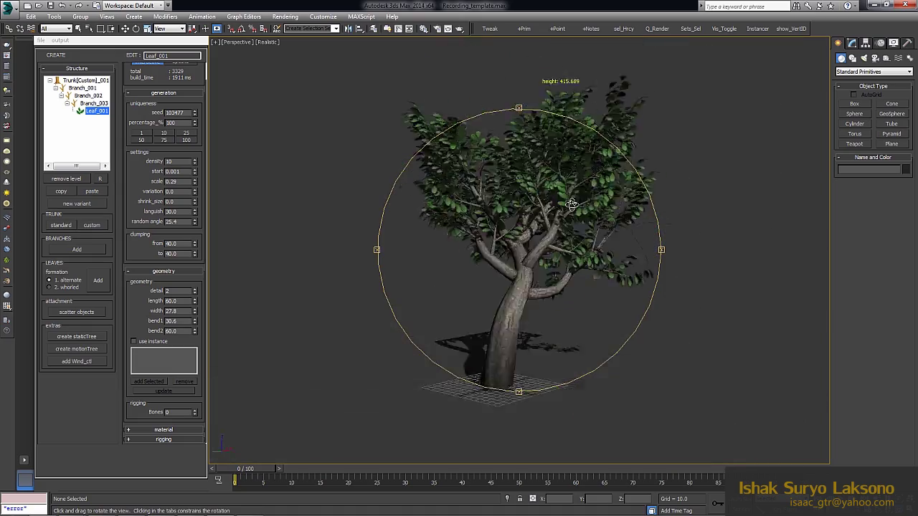
{"action": "left_click_drag", "start_coordinate": [486, 201], "coordinate": [760, 211]}
{"action": "key", "text": "Escape"}
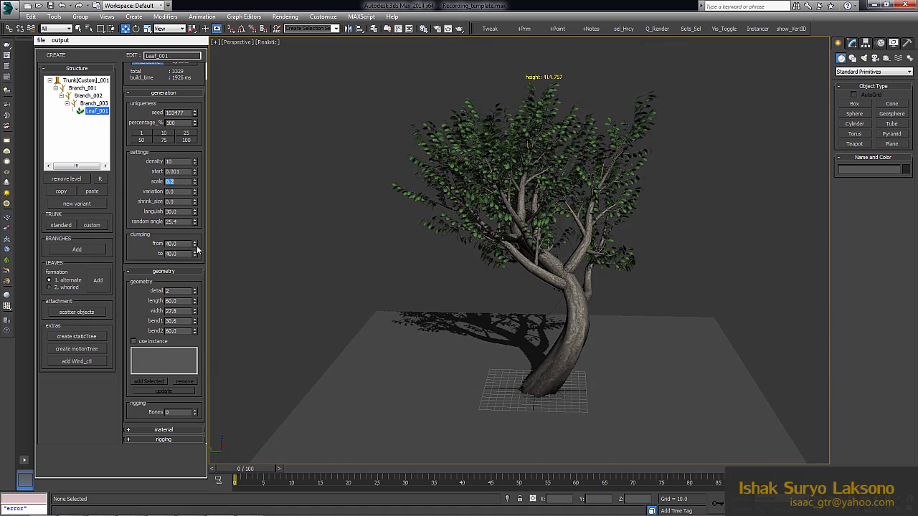
{"action": "middle_click_drag", "start_coordinate": [487, 190], "coordinate": [400, 215], "text": "alt"}
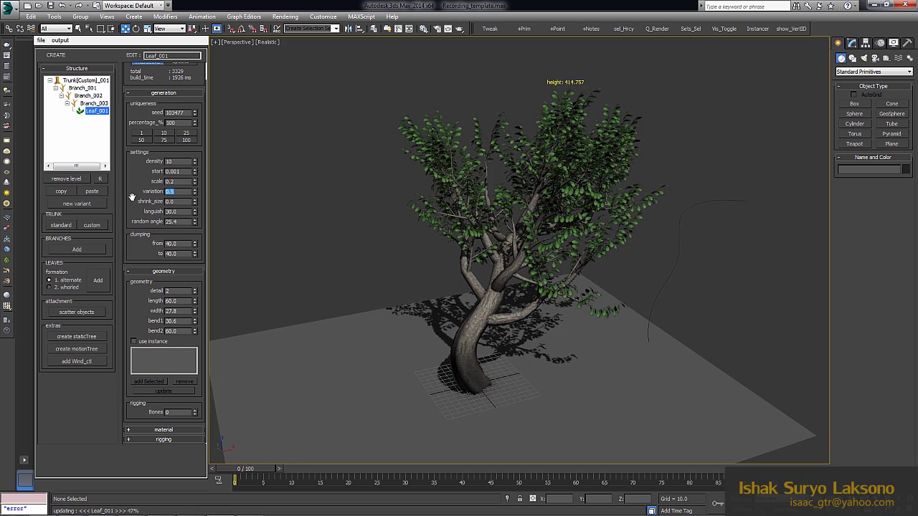
{"action": "mouse_move", "coordinate": [430, 204]}
{"action": "middle_mouse_down", "text": "alt"}
{"action": "mouse_move", "coordinate": [508, 196]}
{"action": "mouse_move", "coordinate": [478, 173]}
{"action": "middle_mouse_up", "text": "alt"}
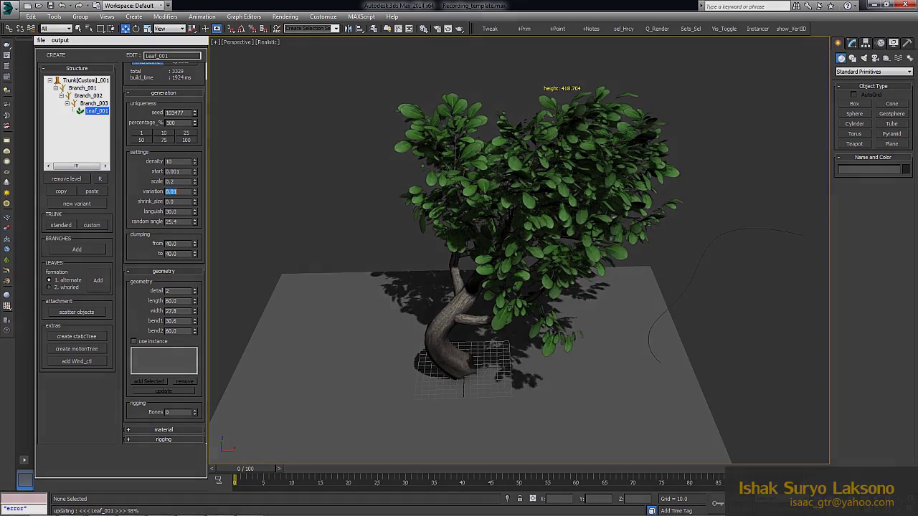
{"action": "middle_click_drag", "start_coordinate": [388, 191], "coordinate": [394, 192], "text": "alt"}
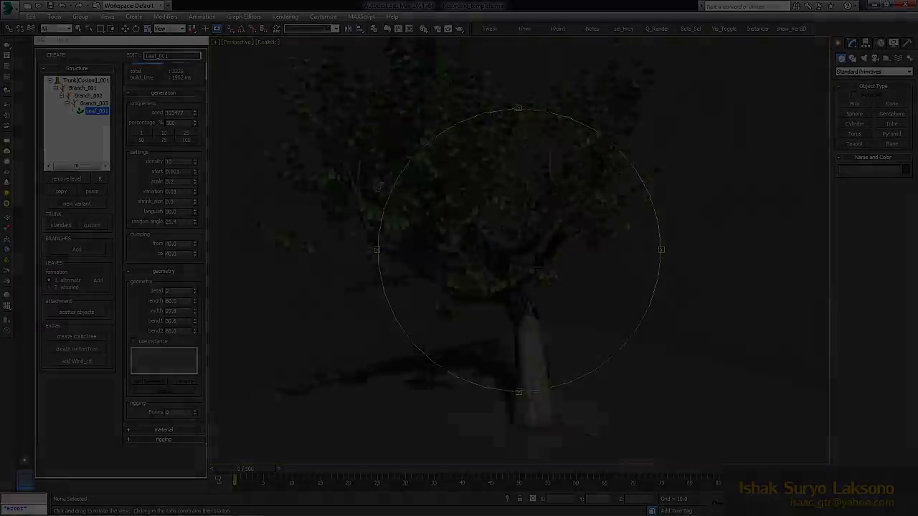